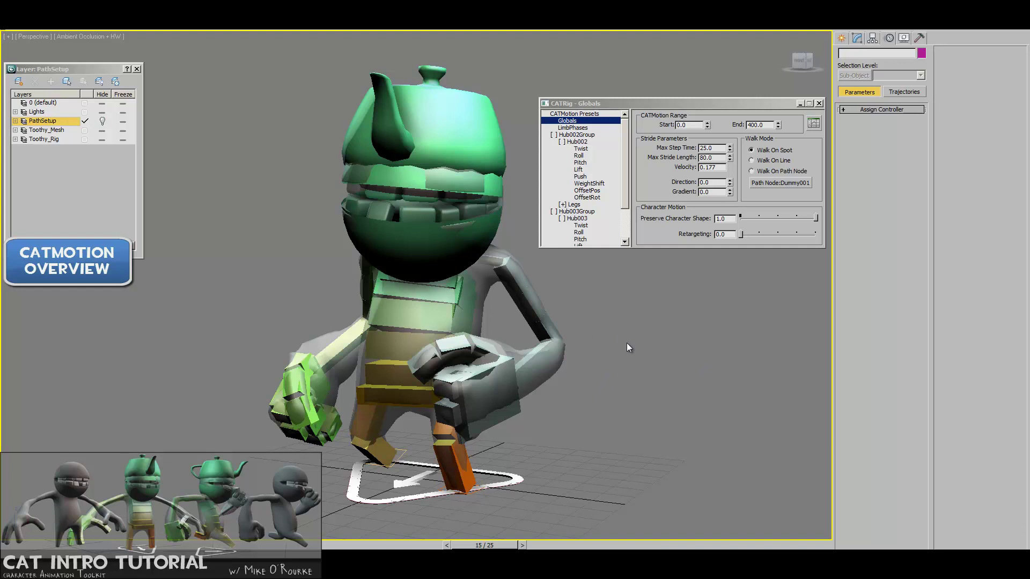
- Select a digit bone on the character's left hand to display the rig's CAT animation layers
{"action": "middle_click_drag", "start_coordinate": [627, 342], "coordinate": [568, 339], "text": "alt"}
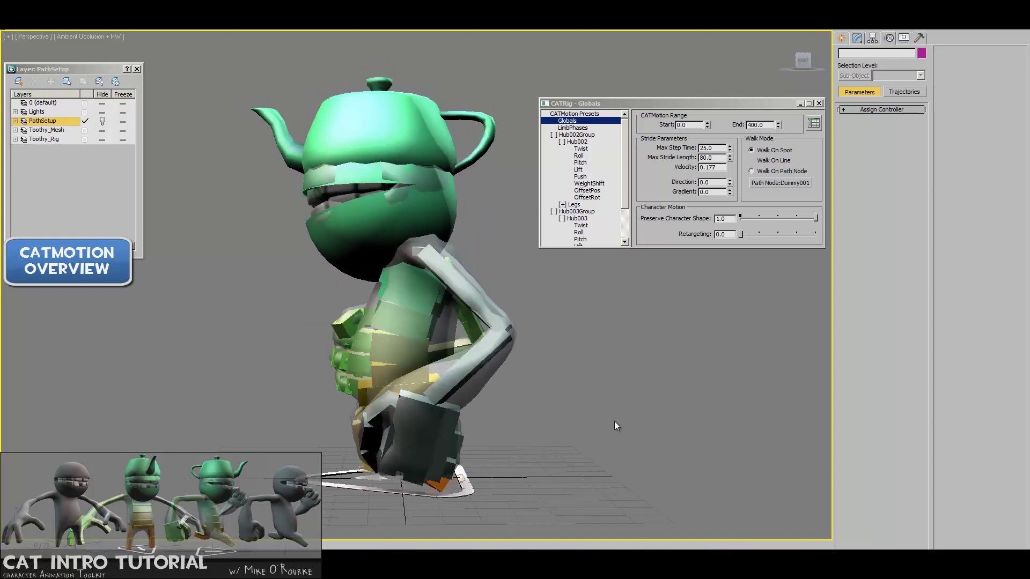
{"action": "middle_click_drag", "start_coordinate": [345, 280], "coordinate": [382, 280], "text": "alt"}
{"action": "left_click", "coordinate": [903, 38]}
{"action": "left_click", "coordinate": [889, 37]}
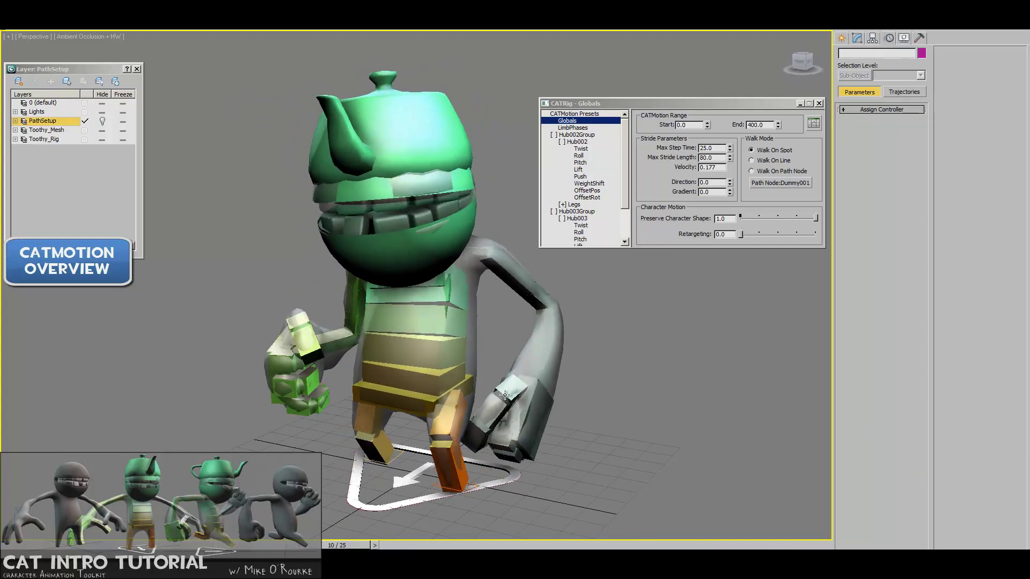
{"action": "left_click", "coordinate": [499, 382]}
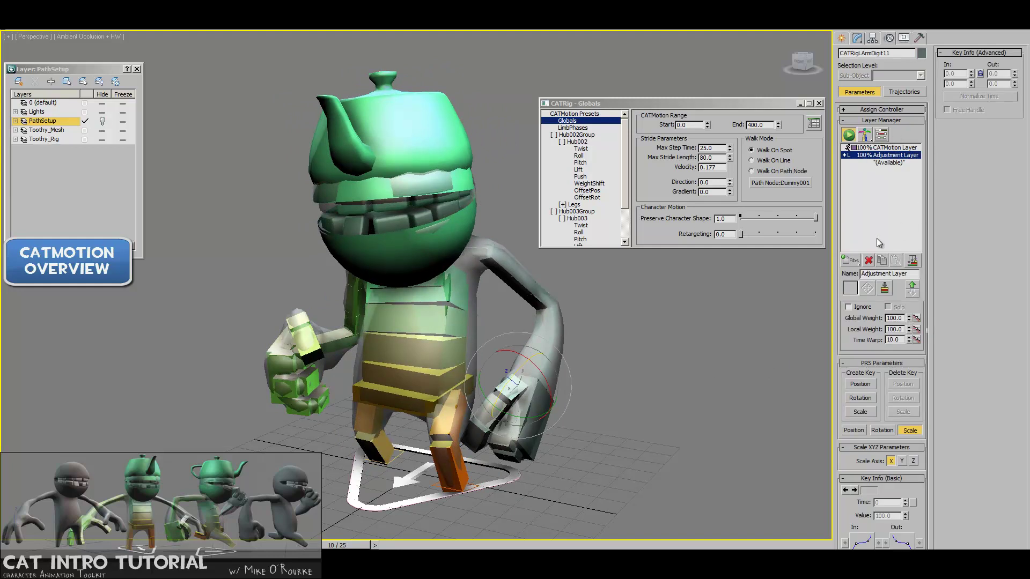
- Compare the rig in setup and animation mode, and review its CATMotion and Adjustment layers
{"action": "left_click", "coordinate": [847, 135]}
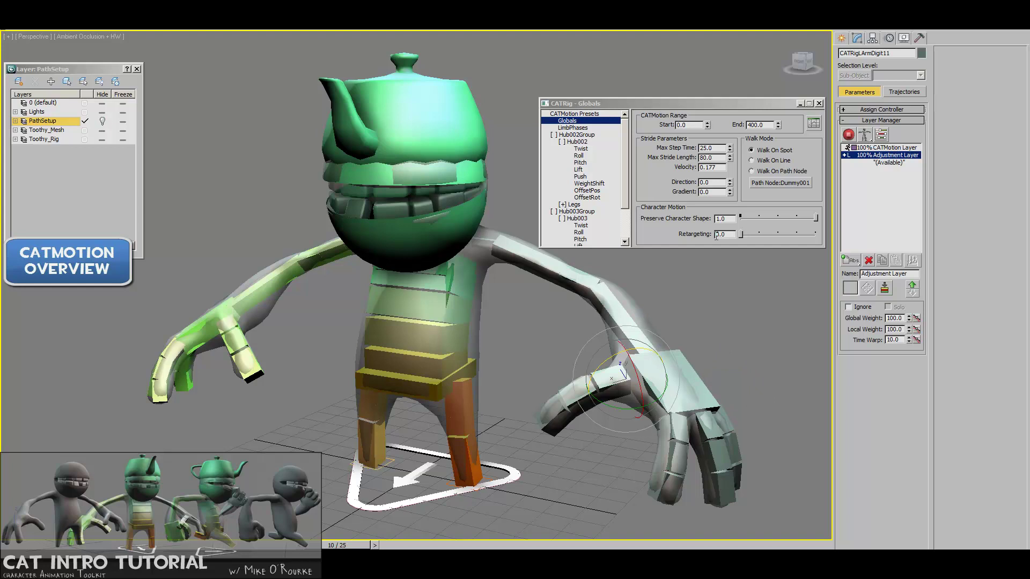
{"action": "left_click", "coordinate": [848, 136]}
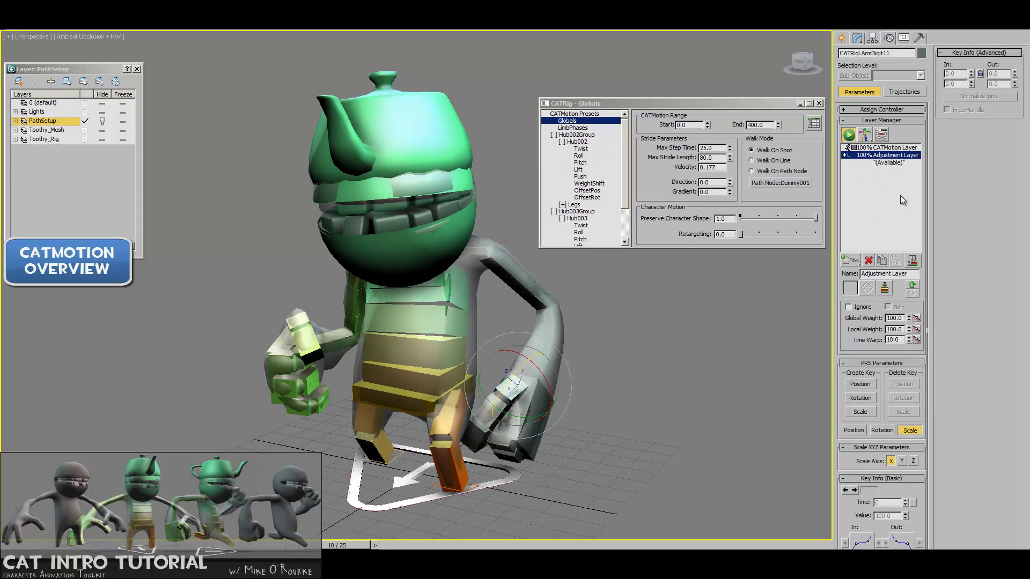
{"action": "left_click", "coordinate": [887, 148]}
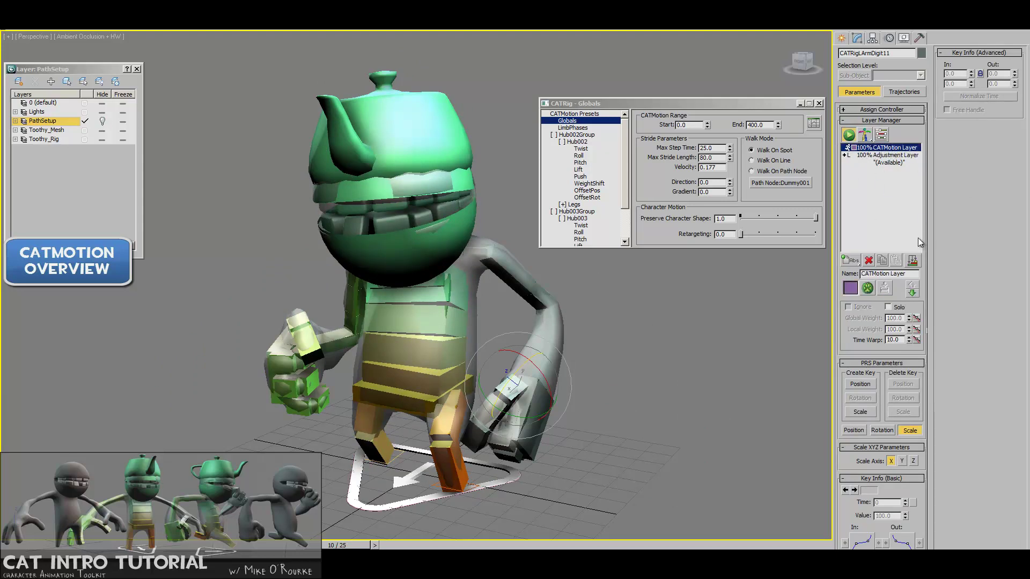
{"action": "left_click", "coordinate": [897, 156]}
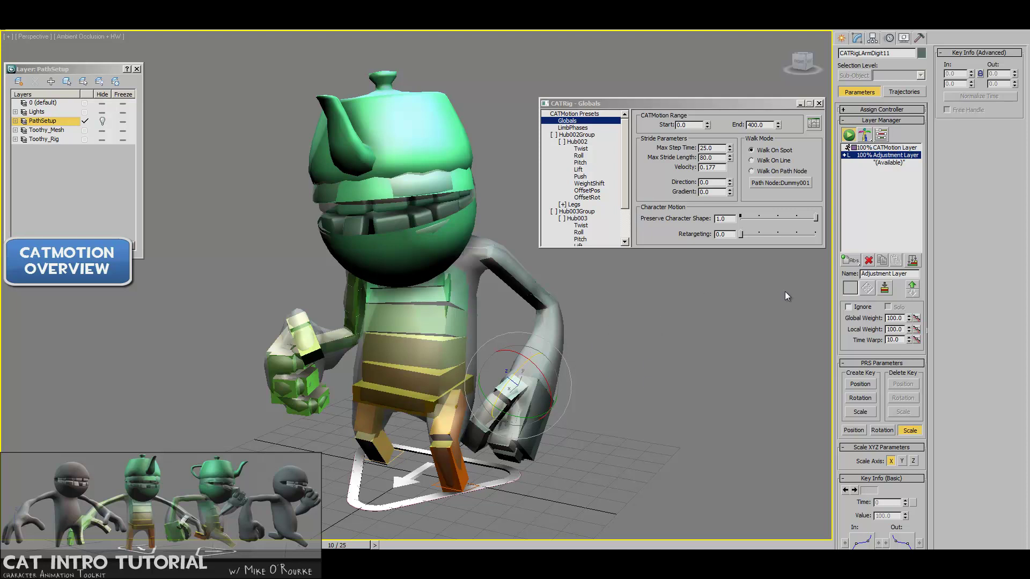
{"action": "left_click", "coordinate": [899, 148]}
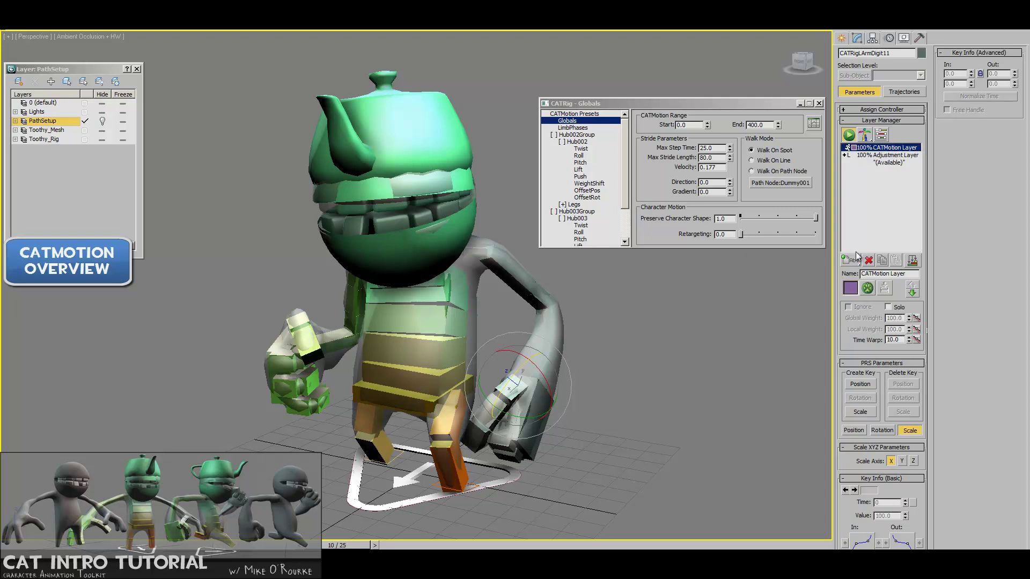
{"action": "left_click", "coordinate": [904, 155]}
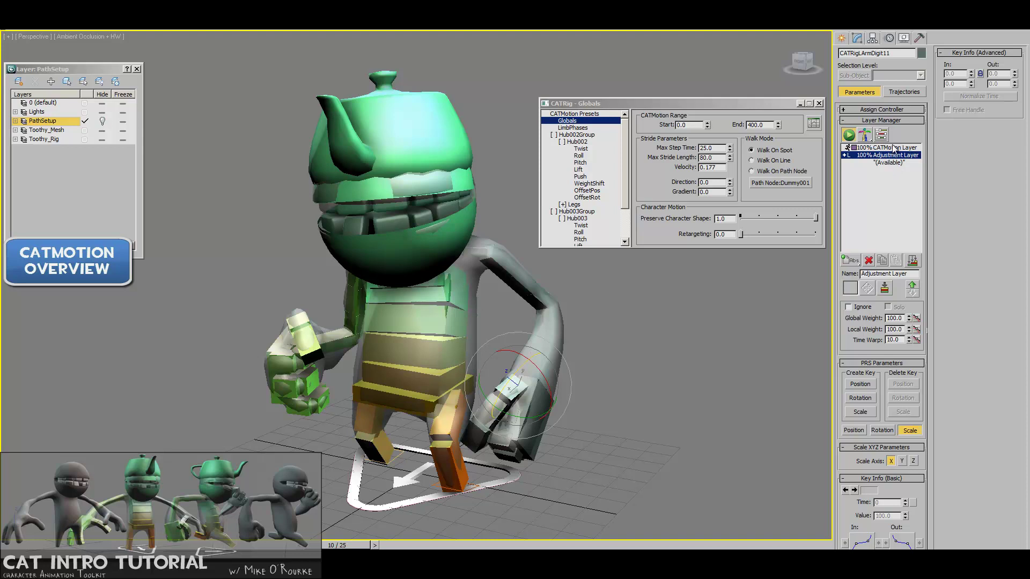
- Delete the CATMotion Layer and the Adjustment Layer from the rig
{"action": "left_click", "coordinate": [895, 148]}
{"action": "left_click_drag", "start_coordinate": [750, 106], "coordinate": [730, 69]}
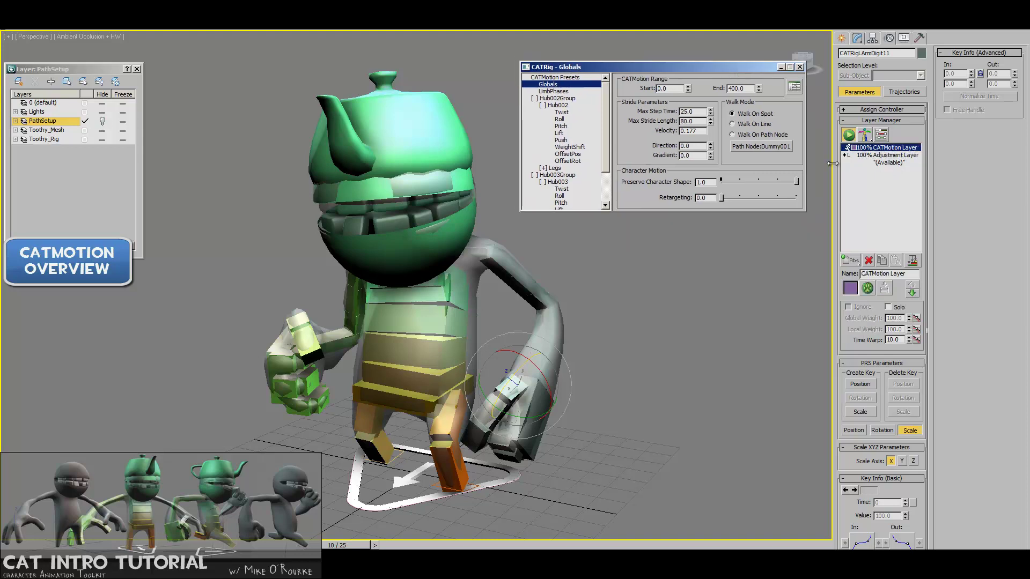
{"action": "left_click", "coordinate": [870, 262]}
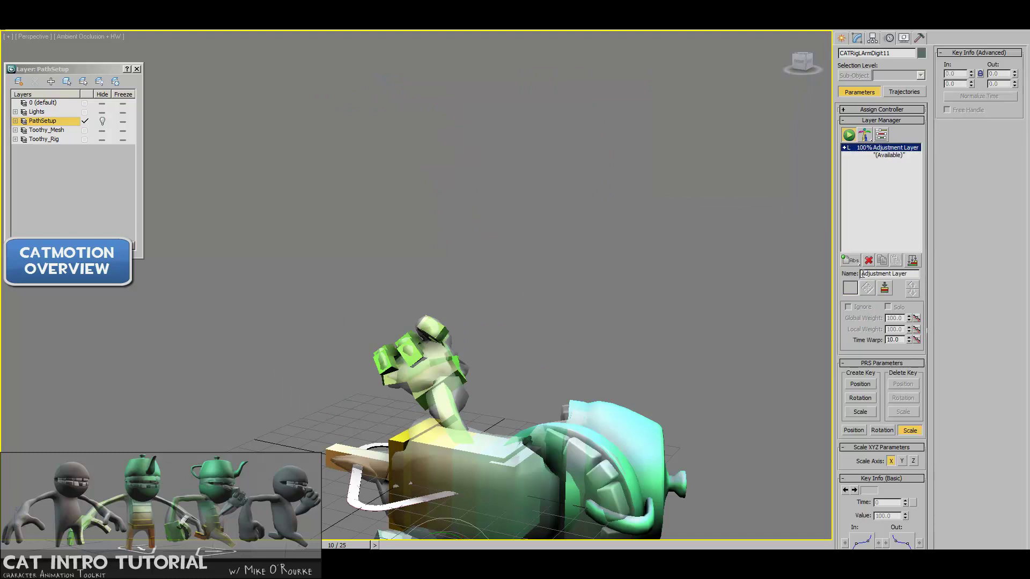
{"action": "left_click", "coordinate": [871, 263]}
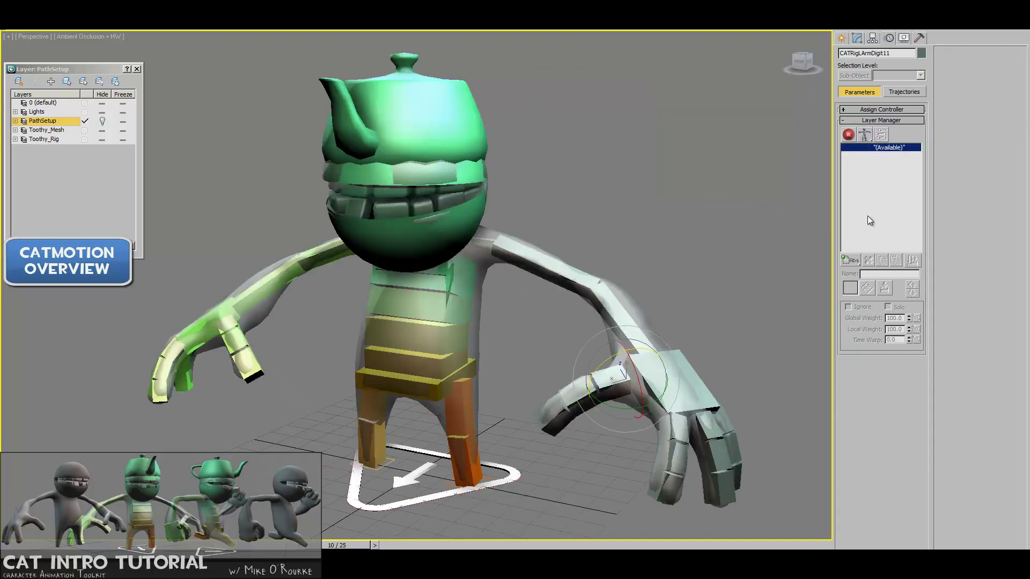
- Add a new CATMotion layer to the rig and switch it to animation mode to preview the default walk
{"action": "middle_click_drag", "start_coordinate": [594, 245], "coordinate": [651, 227]}
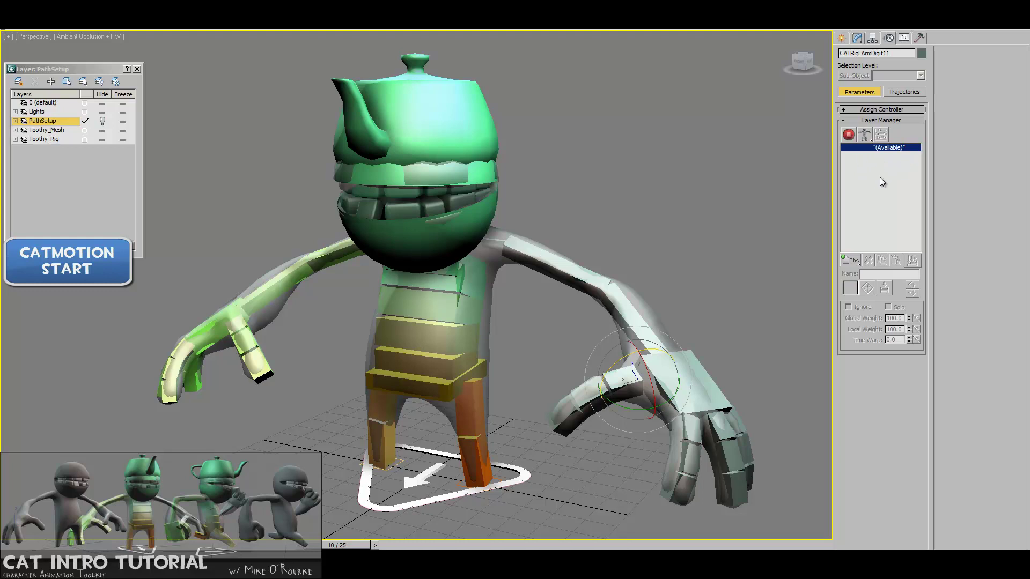
{"action": "left_click", "coordinate": [856, 260]}
{"action": "left_click", "coordinate": [851, 313]}
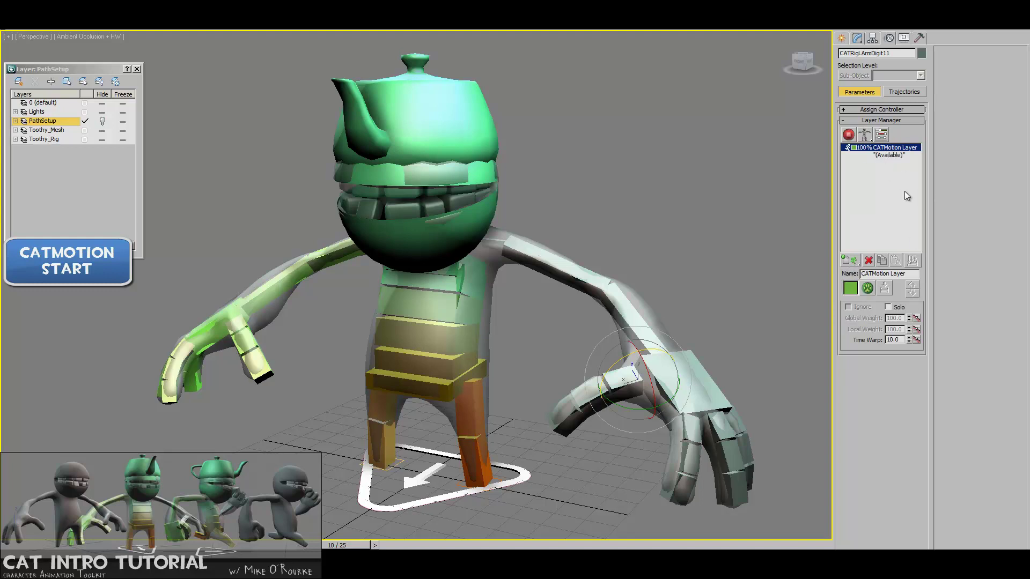
{"action": "left_click", "coordinate": [848, 136]}
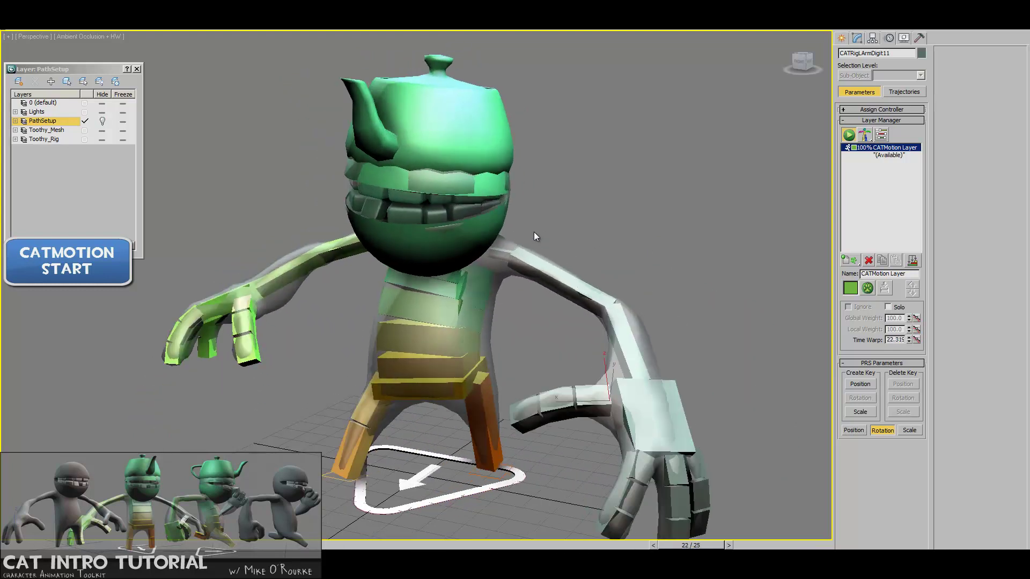
{"action": "middle_click_drag", "start_coordinate": [535, 237], "coordinate": [575, 219], "text": "alt"}
{"action": "scroll", "coordinate": [558, 246], "scroll_direction": "down", "scroll_amount": 4}
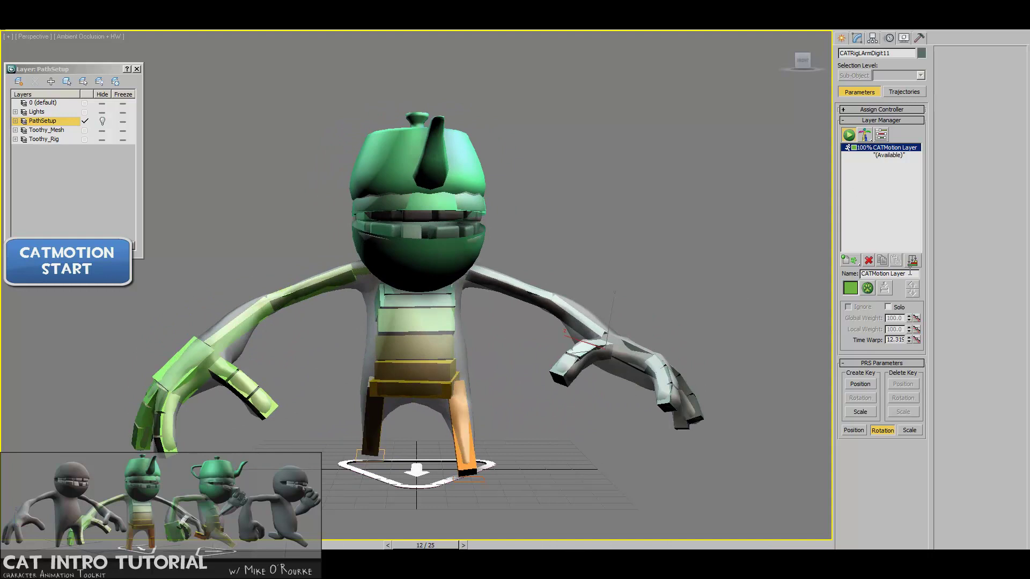
- Open the CATMotion editor for the new layer, move it clear of the character and show its Globals settings
{"action": "left_click", "coordinate": [868, 290]}
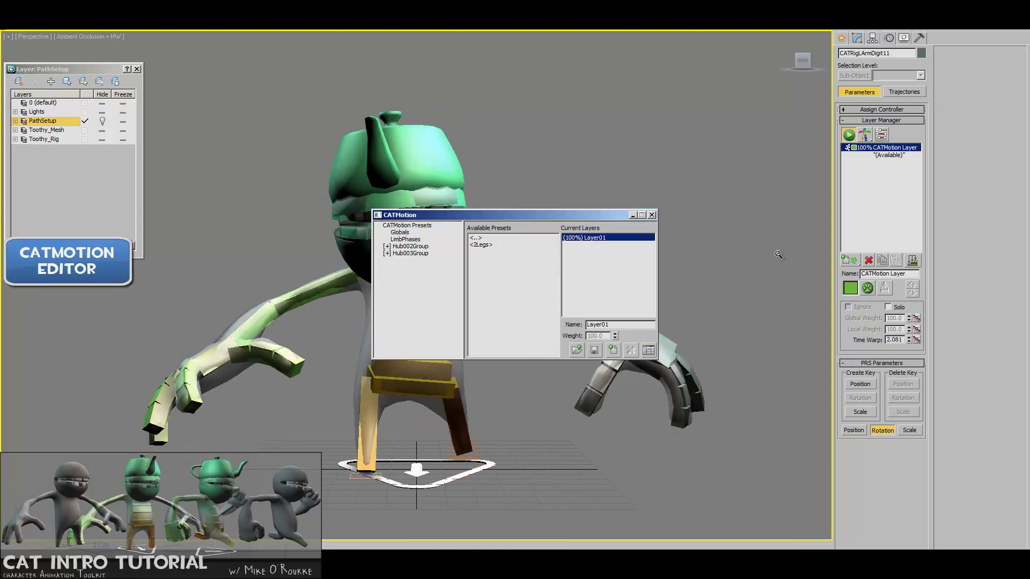
{"action": "left_click_drag", "start_coordinate": [562, 216], "coordinate": [725, 94]}
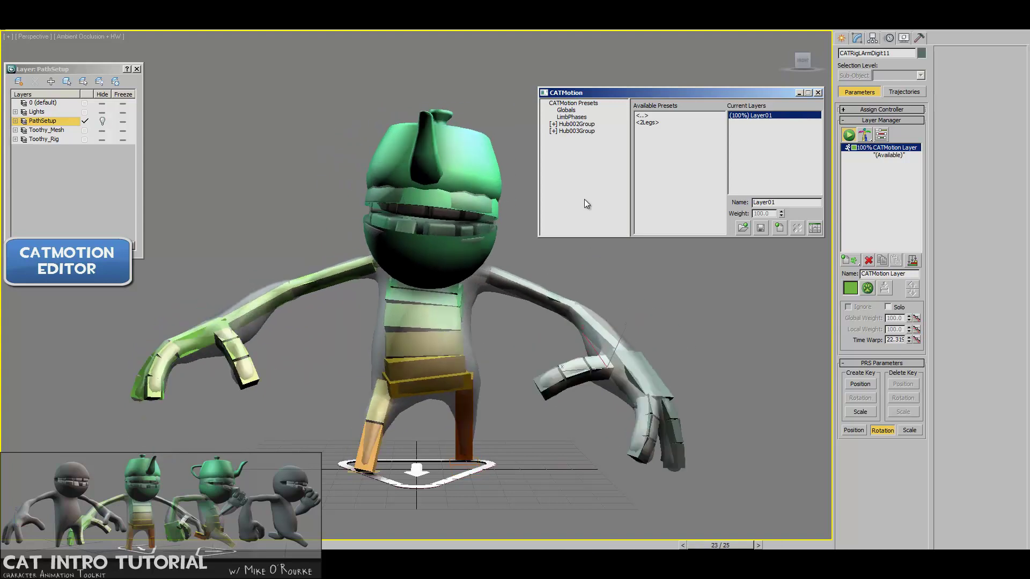
{"action": "left_click", "coordinate": [567, 103]}
{"action": "left_click", "coordinate": [568, 110]}
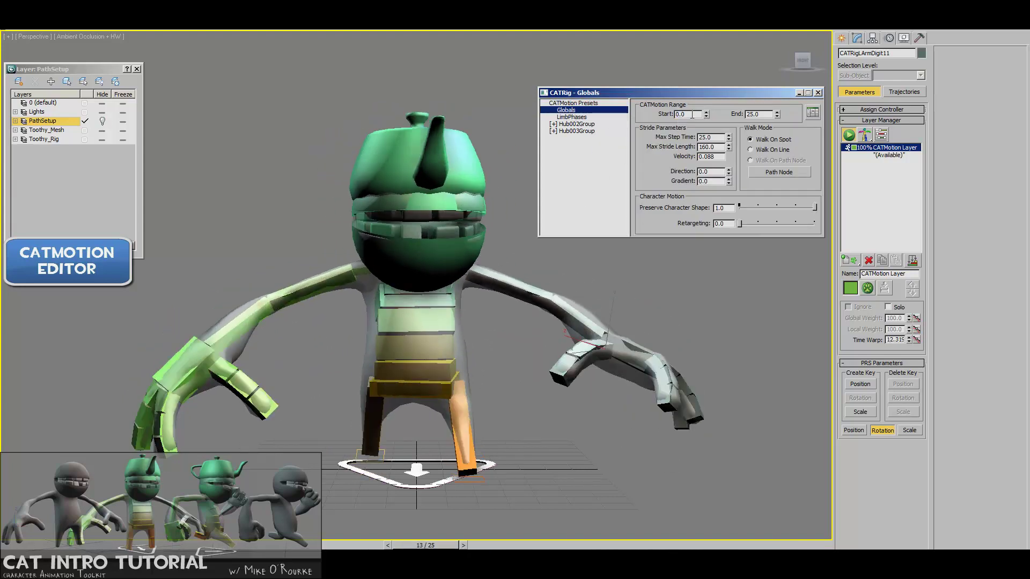
- Set the CATMotion Max Step Time to 20
{"action": "double_click", "coordinate": [765, 114]}
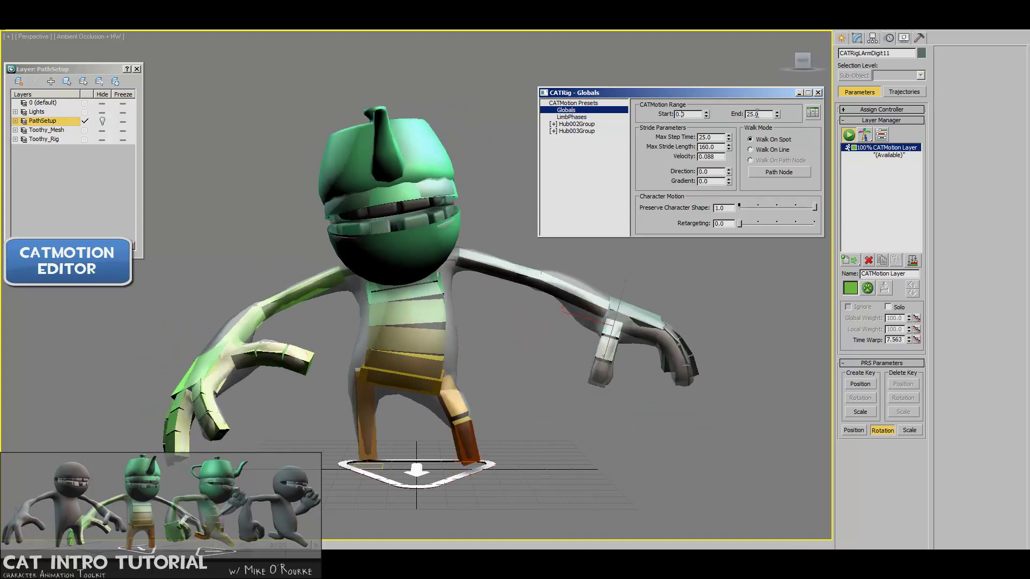
{"action": "double_click", "coordinate": [714, 138]}
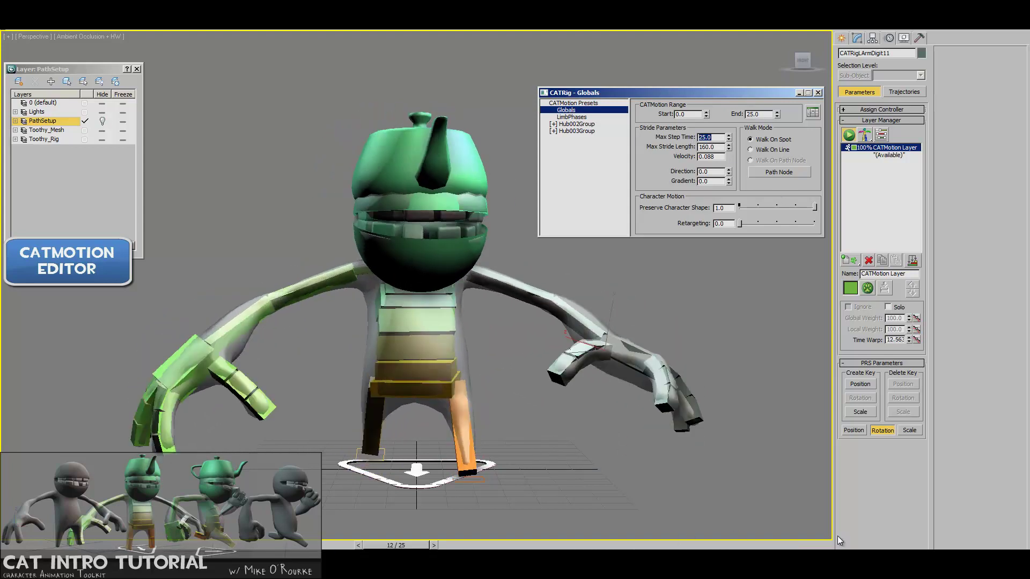
{"action": "double_click", "coordinate": [760, 114]}
{"action": "double_click", "coordinate": [714, 138]}
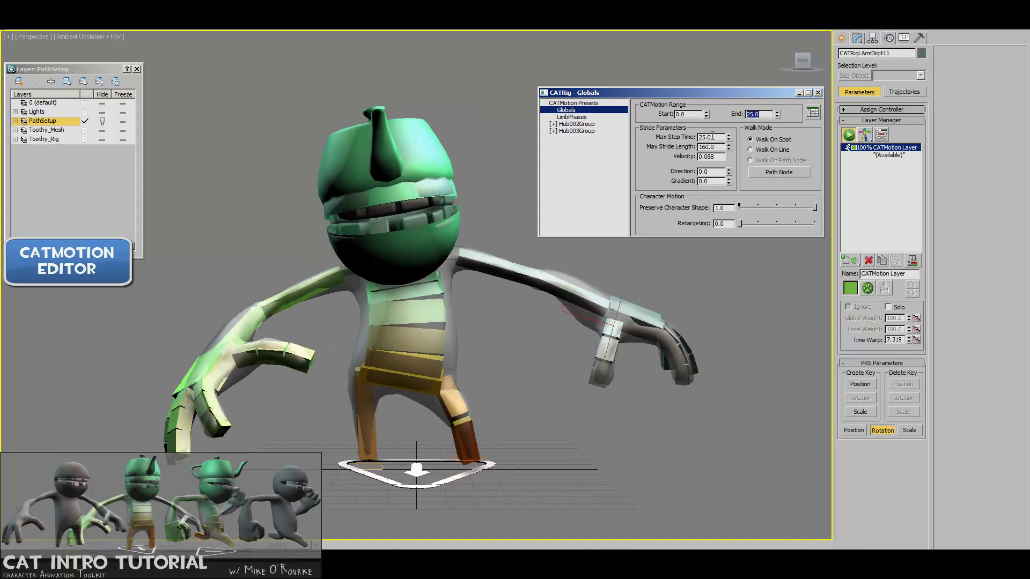
{"action": "type", "text": "20"}
{"action": "key", "text": "Return"}
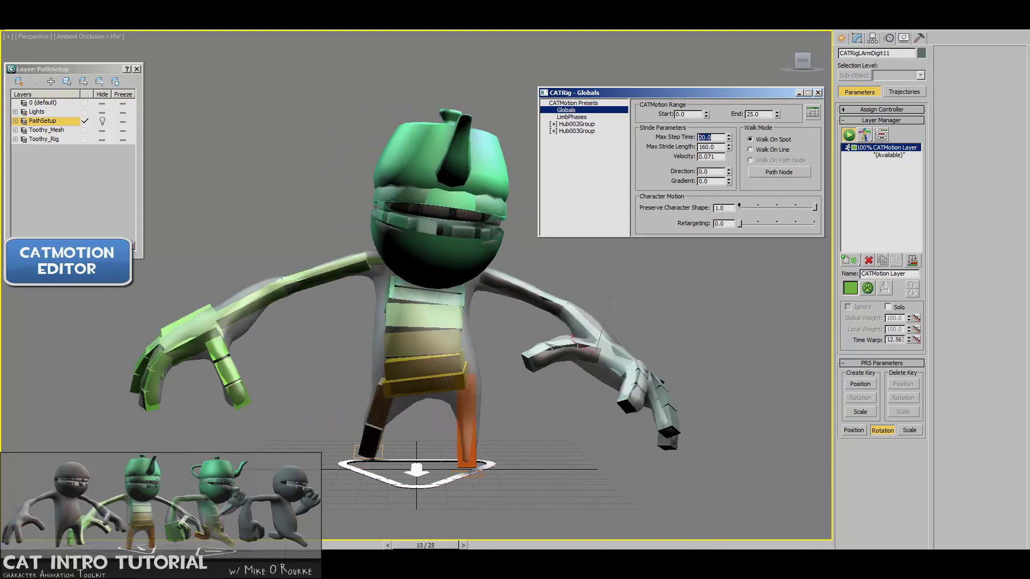
- Set the scene animation's end time to frame 20 and play the walk cycle
{"action": "left_click", "coordinate": [934, 566]}
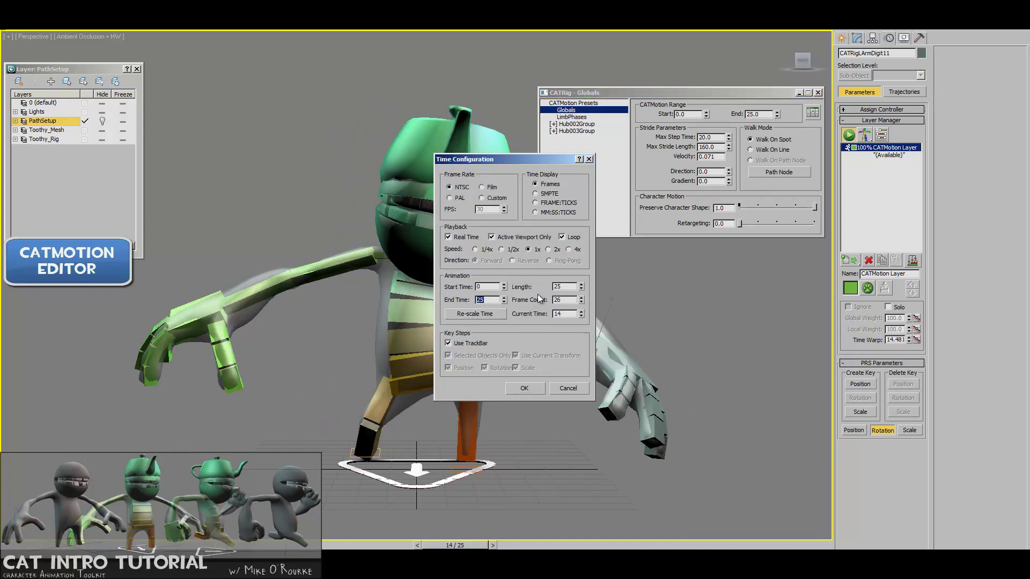
{"action": "left_click", "coordinate": [528, 391]}
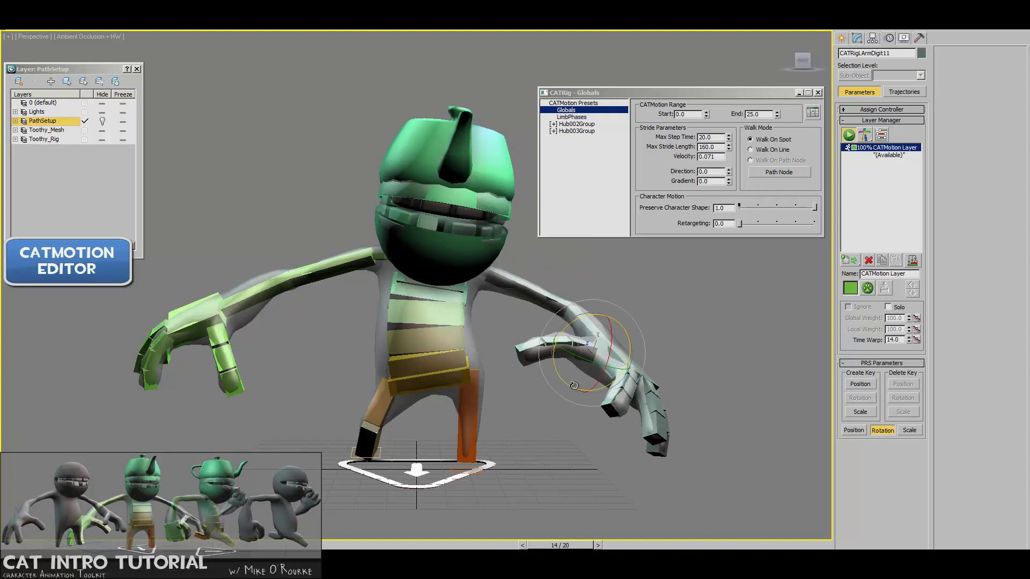
{"action": "key", "text": "/"}
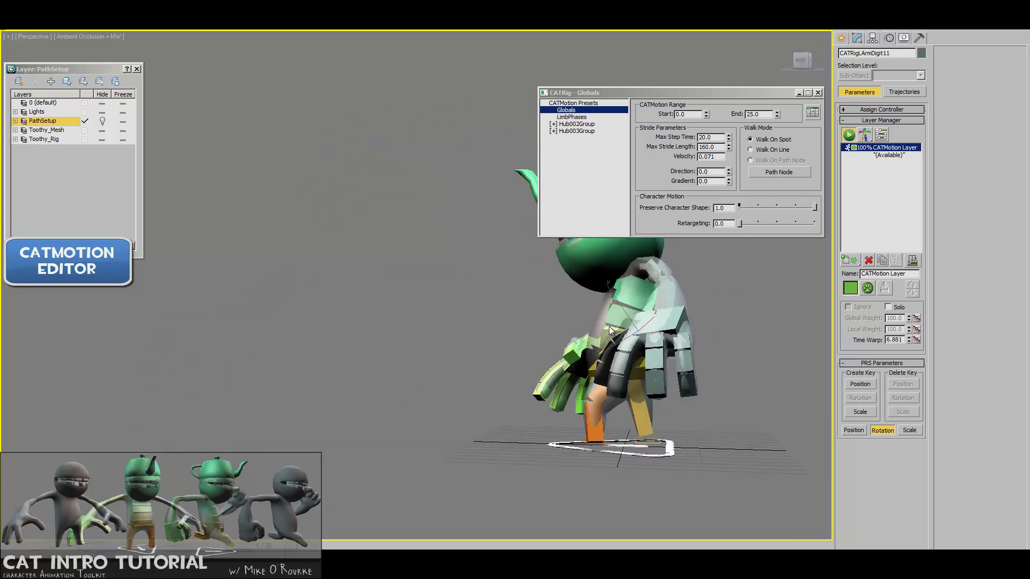
- Set the CATMotion Max Stride Length to 80 and check the character's steps from the side and front
{"action": "middle_click_drag", "start_coordinate": [481, 364], "coordinate": [481, 300], "text": "ctrl+alt"}
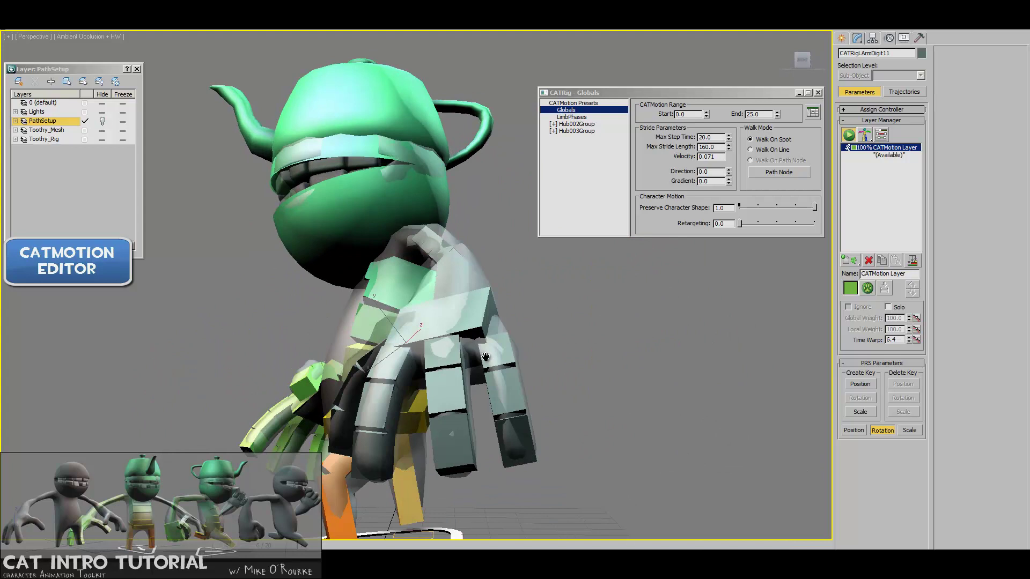
{"action": "middle_click_drag", "start_coordinate": [472, 386], "coordinate": [461, 301]}
{"action": "left_click_drag", "start_coordinate": [450, 356], "coordinate": [449, 336]}
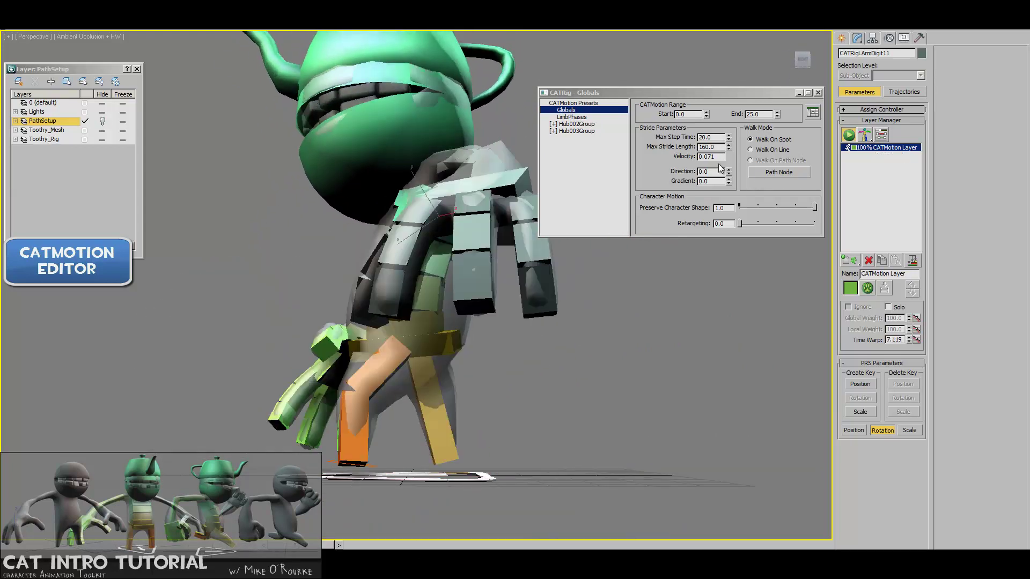
{"action": "left_click", "coordinate": [728, 150]}
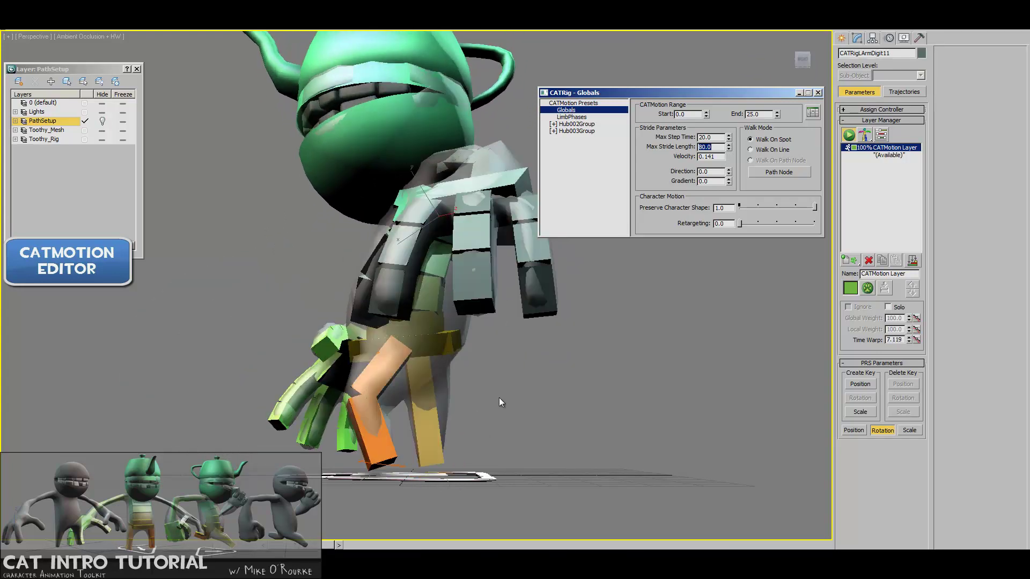
{"action": "middle_click_drag", "start_coordinate": [432, 372], "coordinate": [645, 368], "text": "alt"}
{"action": "middle_click_drag", "start_coordinate": [258, 321], "coordinate": [459, 349]}
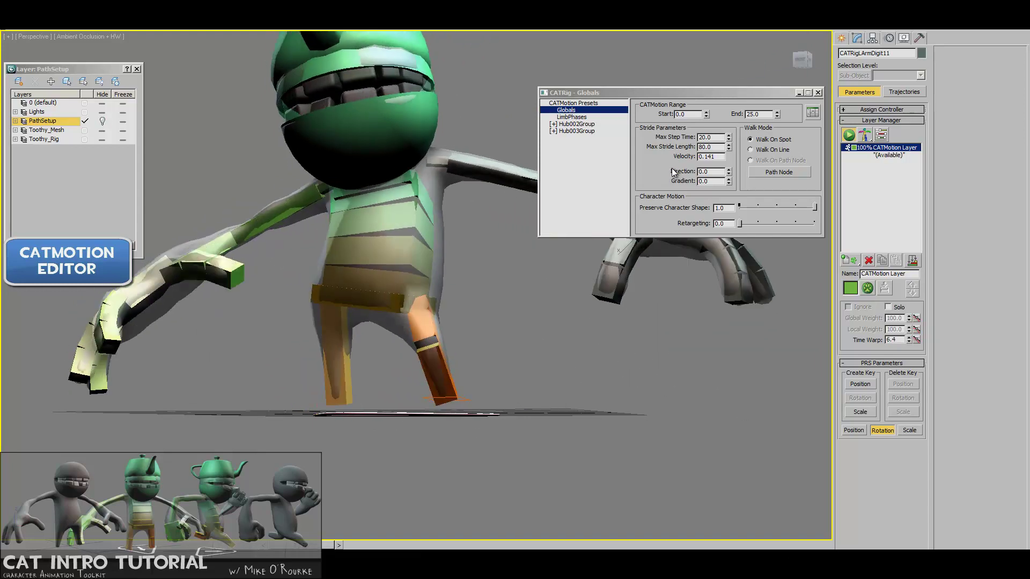
- Expand the Hub002 entries in the CATMotion editor and rename the rig's hip hub as Pelvis
{"action": "left_click", "coordinate": [575, 125]}
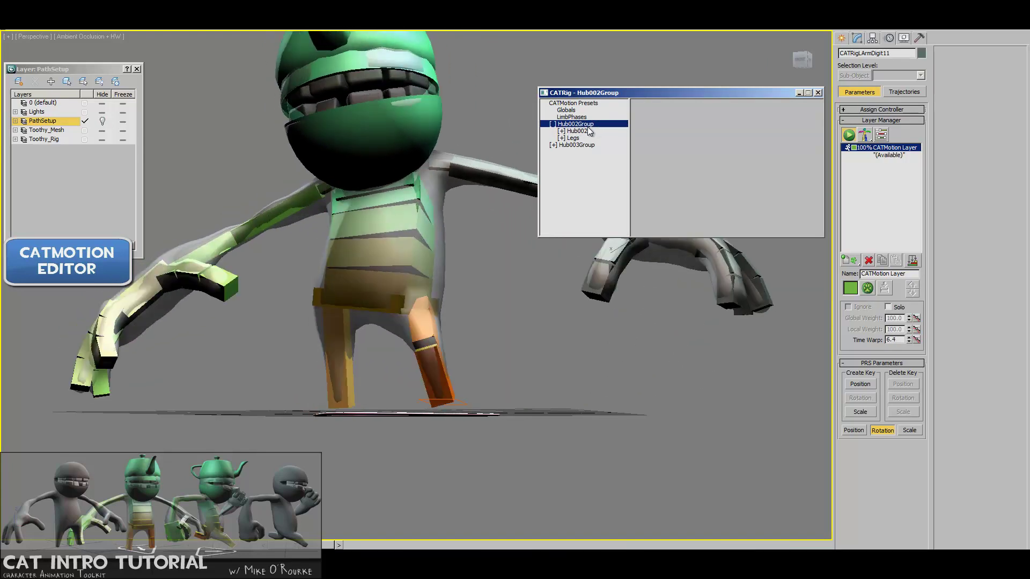
{"action": "left_click", "coordinate": [576, 131]}
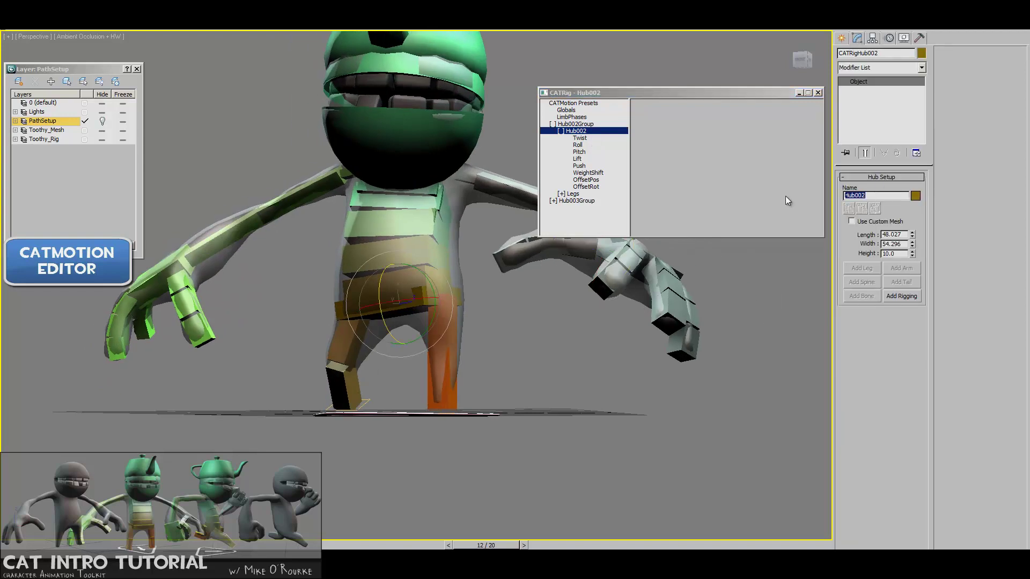
{"action": "type", "text": "Pelvi"}
{"action": "key", "text": "BackSpace"}
{"action": "type", "text": "is"}
{"action": "key", "text": "Return"}
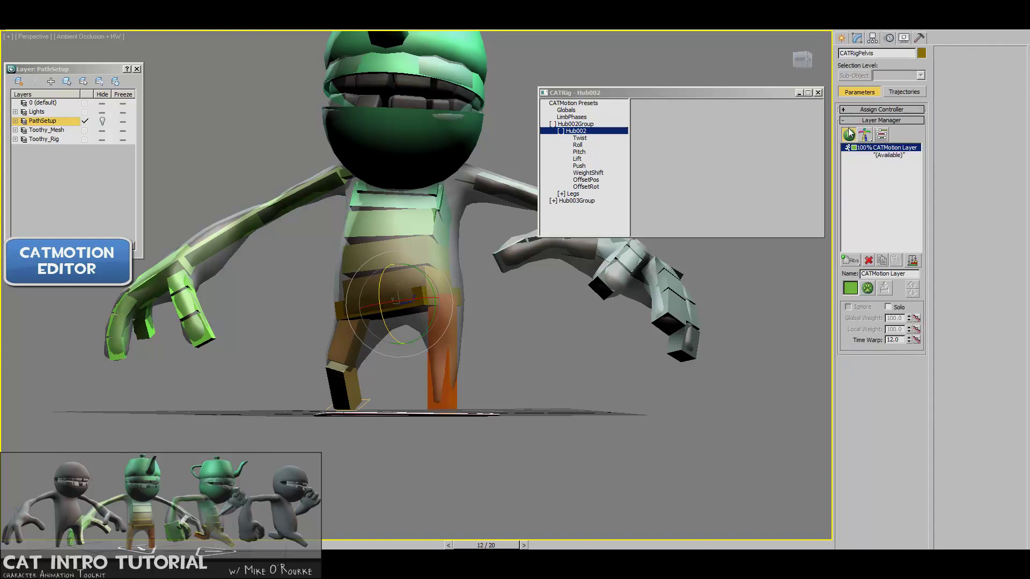
- Reopen the CATMotion editor to refresh the hub names and expand the PelvisGroup down to the Pelvis motion parameters
{"action": "left_click", "coordinate": [818, 93]}
{"action": "left_click", "coordinate": [867, 289]}
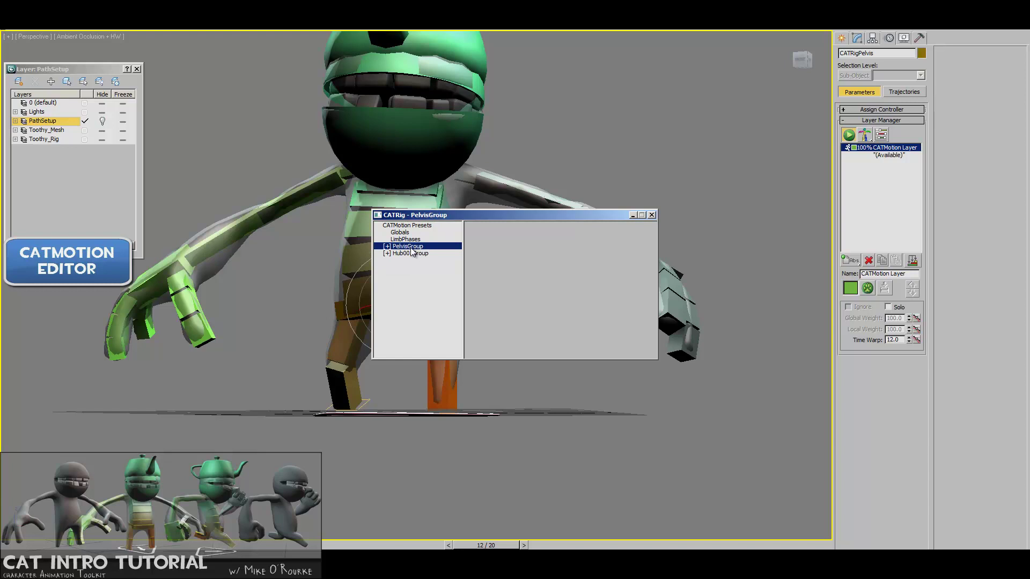
{"action": "double_click", "coordinate": [409, 256]}
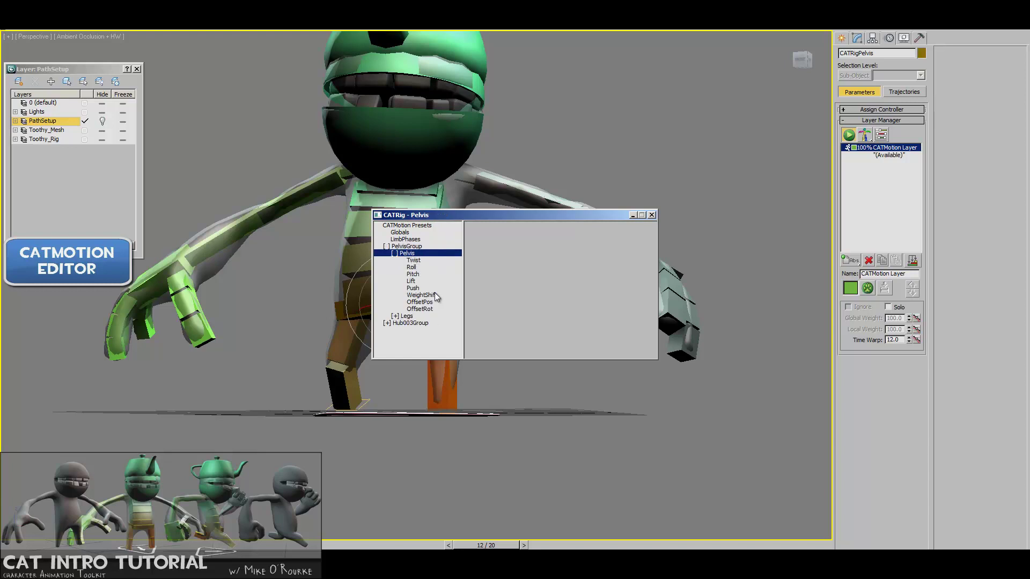
- Set the Pelvis OffsetPos X value to -7.5 and play the walk cycle to check the lowered hips
{"action": "left_click_drag", "start_coordinate": [461, 217], "coordinate": [619, 47]}
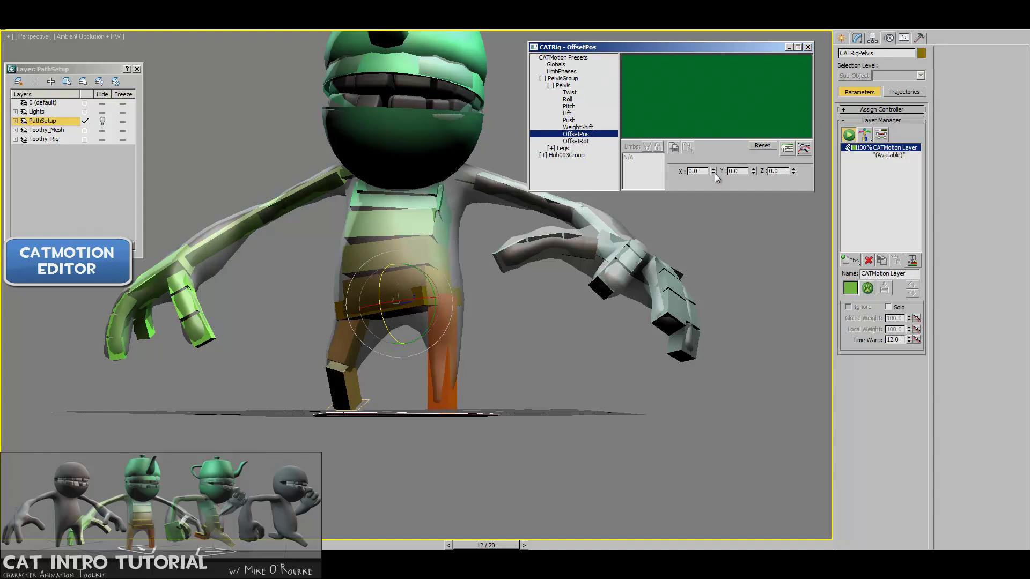
{"action": "left_click_drag", "start_coordinate": [712, 172], "coordinate": [706, 209]}
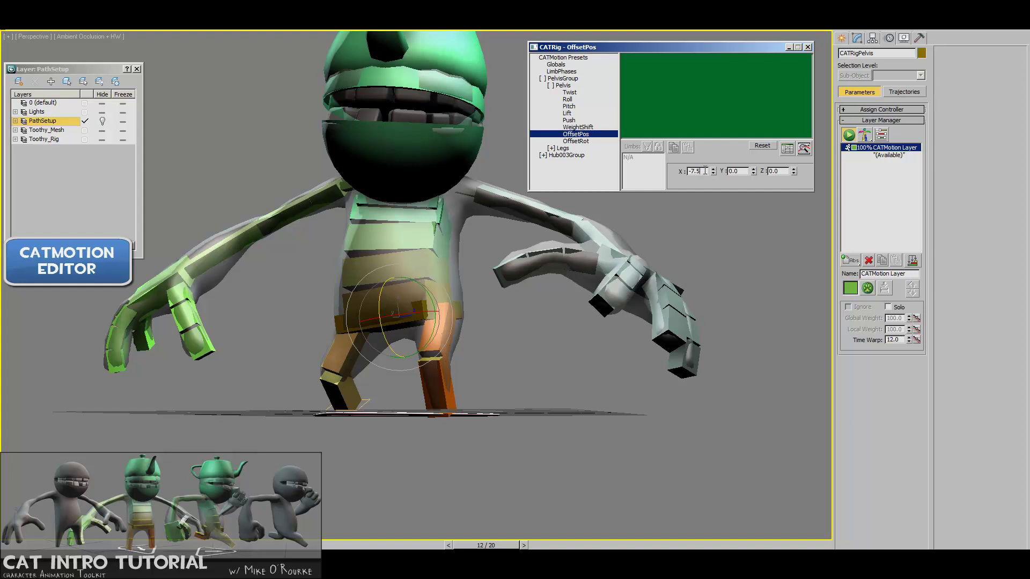
{"action": "middle_click_drag", "start_coordinate": [558, 318], "coordinate": [558, 311]}
{"action": "key", "text": "slash"}
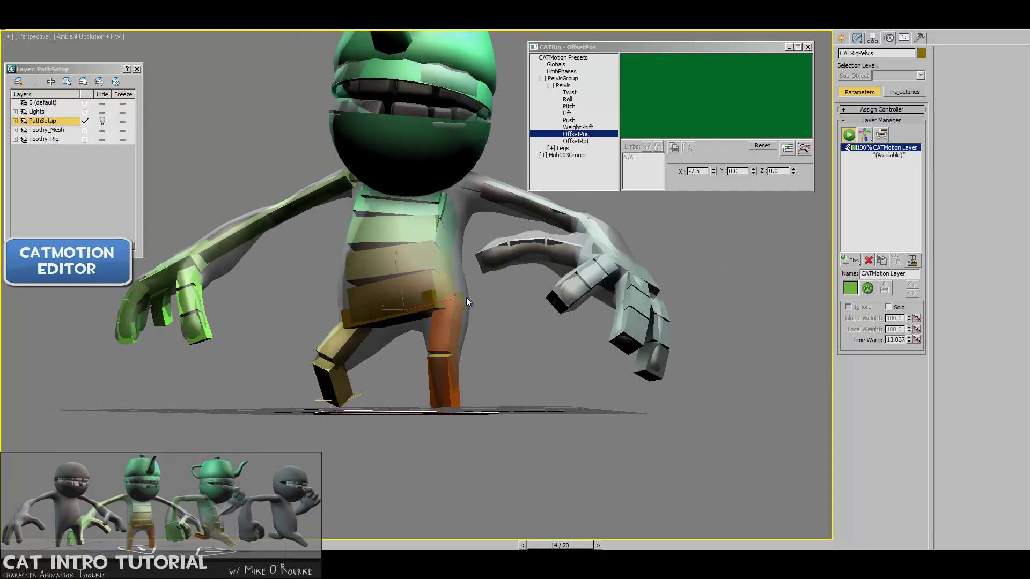
{"action": "middle_click_drag", "start_coordinate": [466, 297], "coordinate": [415, 331], "text": "alt"}
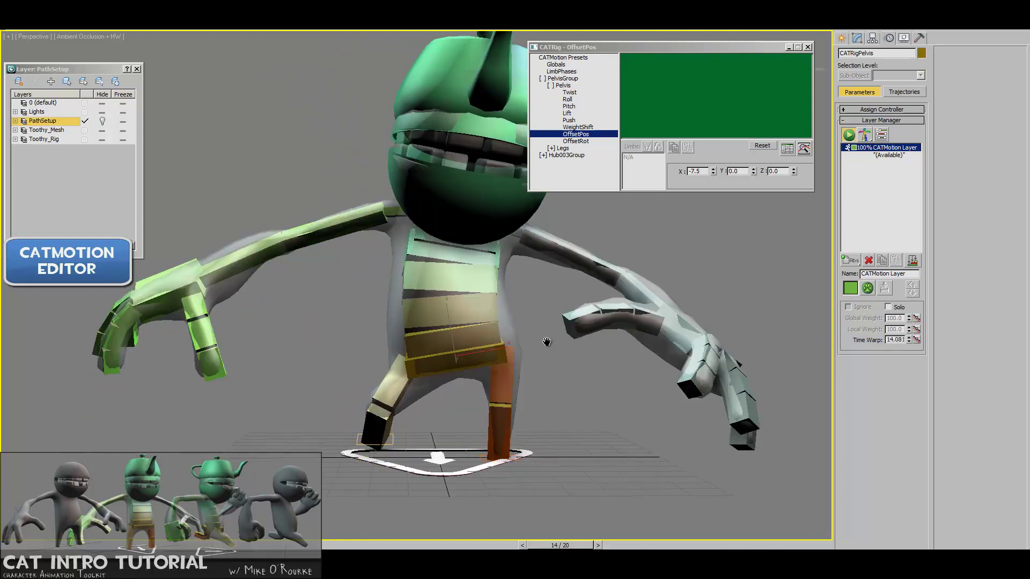
- Try flattening the Pelvis Twist curve to a key value of 2.1, check it from above, and undo the change
{"action": "left_click", "coordinate": [576, 94]}
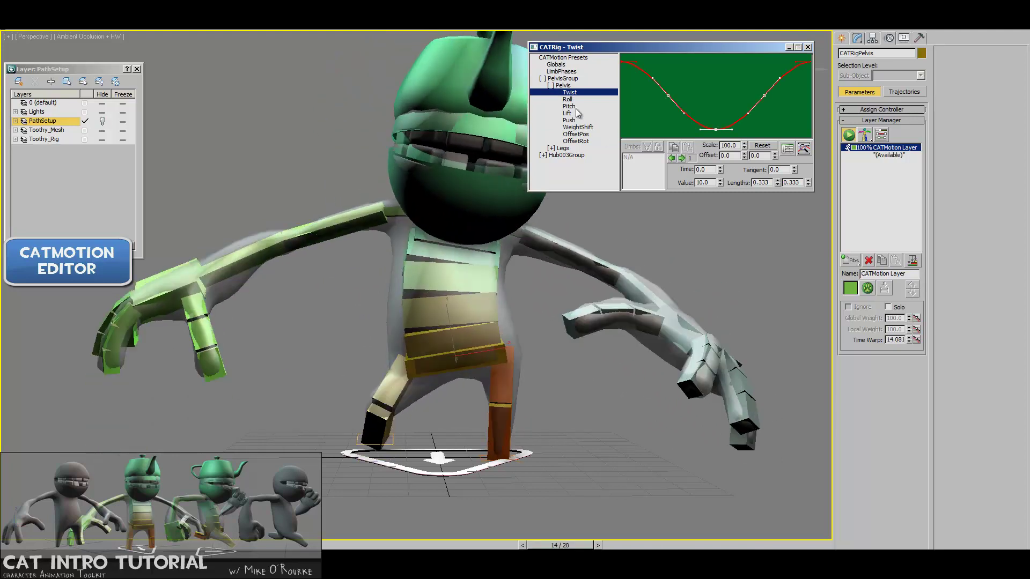
{"action": "left_click", "coordinate": [567, 113]}
{"action": "left_click", "coordinate": [578, 127]}
{"action": "middle_click_drag", "start_coordinate": [494, 284], "coordinate": [473, 289]}
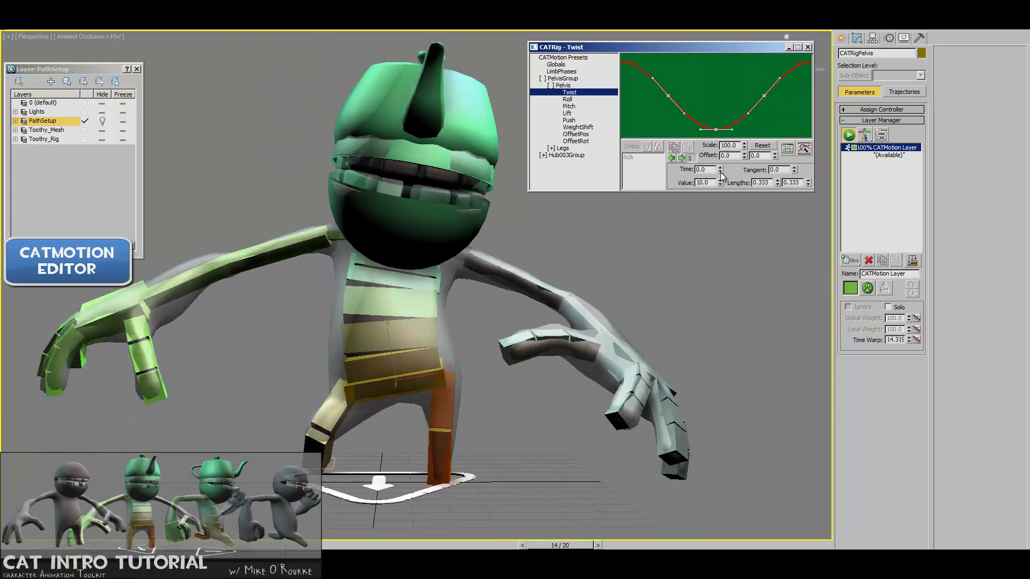
{"action": "left_click_drag", "start_coordinate": [745, 147], "coordinate": [748, 186]}
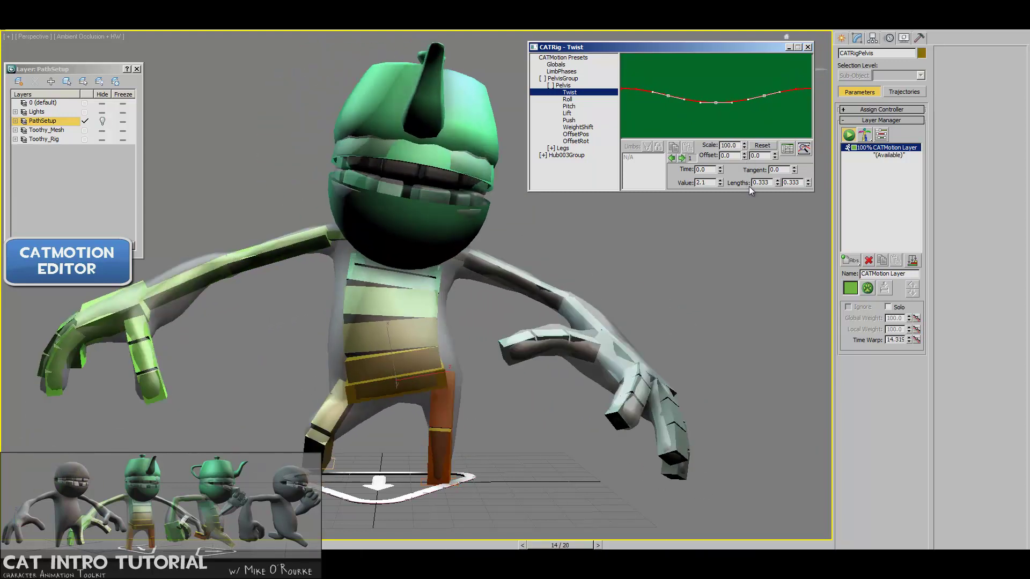
{"action": "middle_click_drag", "start_coordinate": [451, 301], "coordinate": [391, 344], "text": "alt"}
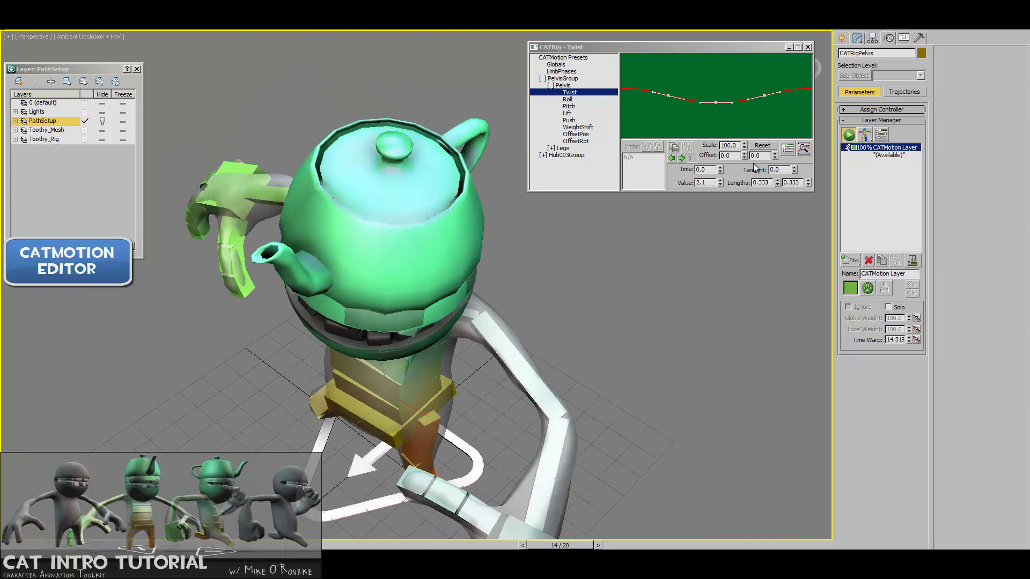
{"action": "key", "text": "ctrl+z"}
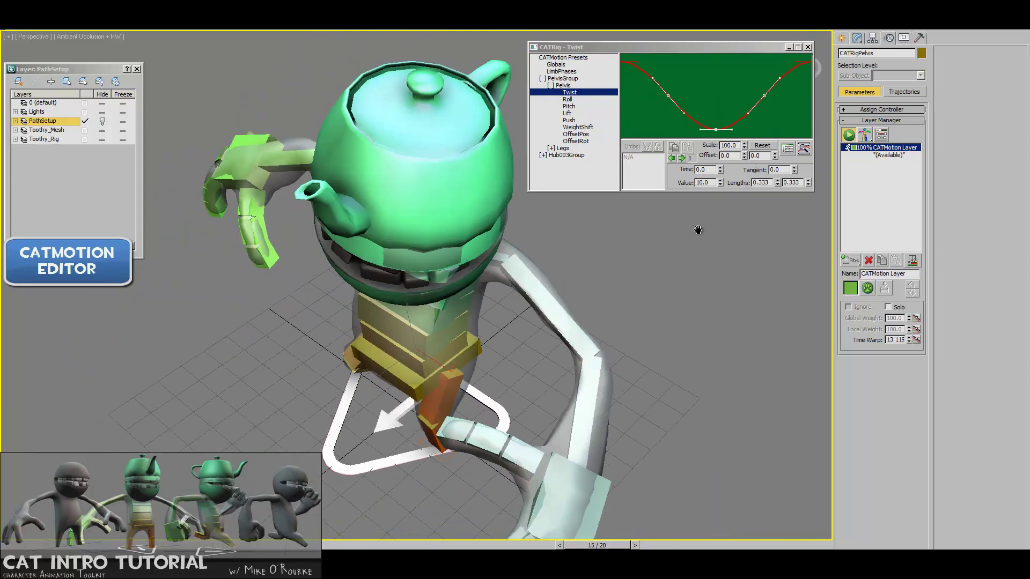
- Scale the Pelvis Twist curve down to a key value of 0.7 and the Roll curve down to a tangent of -0.015
{"action": "left_click_drag", "start_coordinate": [744, 146], "coordinate": [741, 192]}
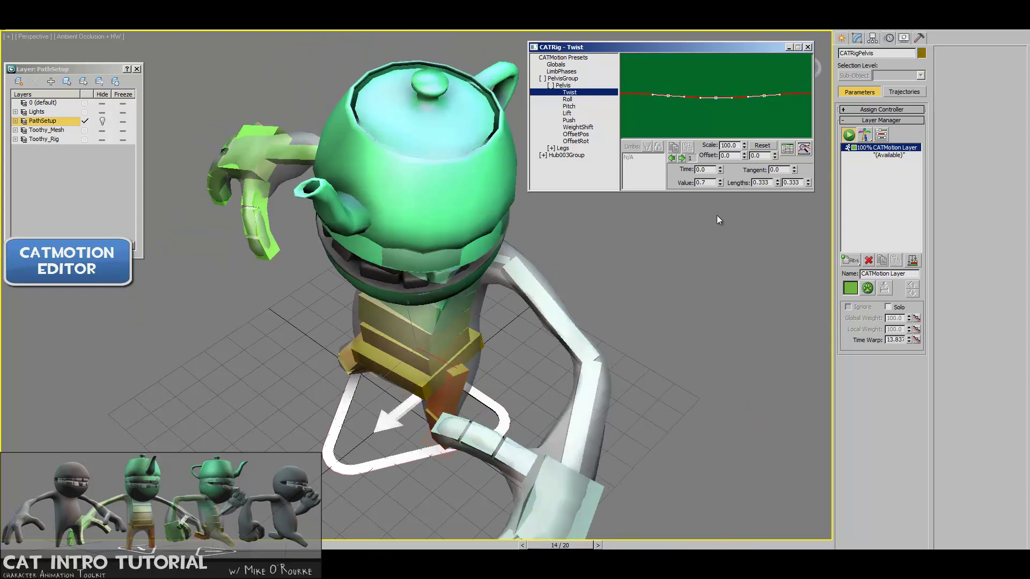
{"action": "left_click", "coordinate": [570, 100]}
{"action": "middle_click_drag", "start_coordinate": [678, 276], "coordinate": [717, 235], "text": "alt"}
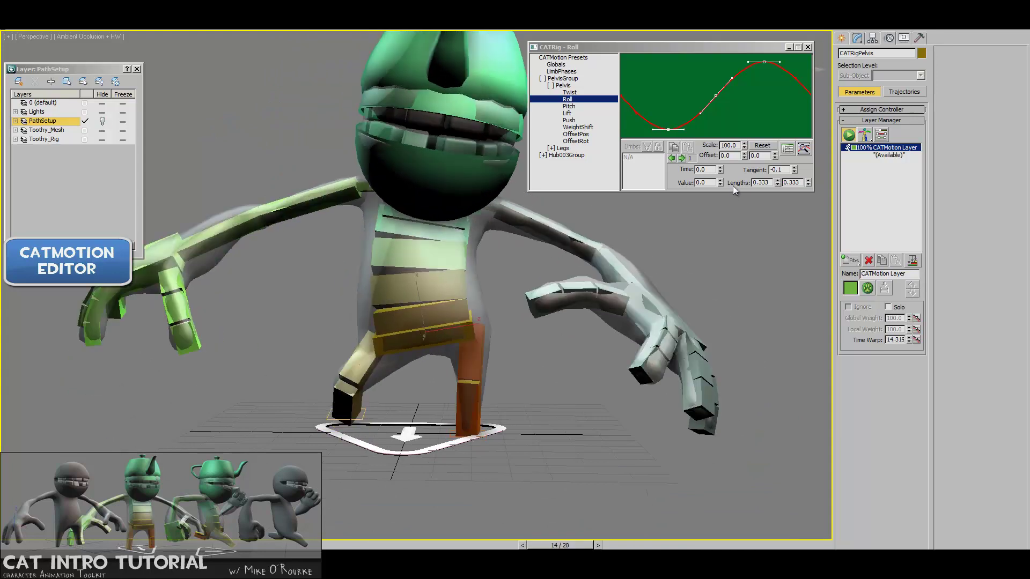
{"action": "left_click_drag", "start_coordinate": [745, 145], "coordinate": [736, 188]}
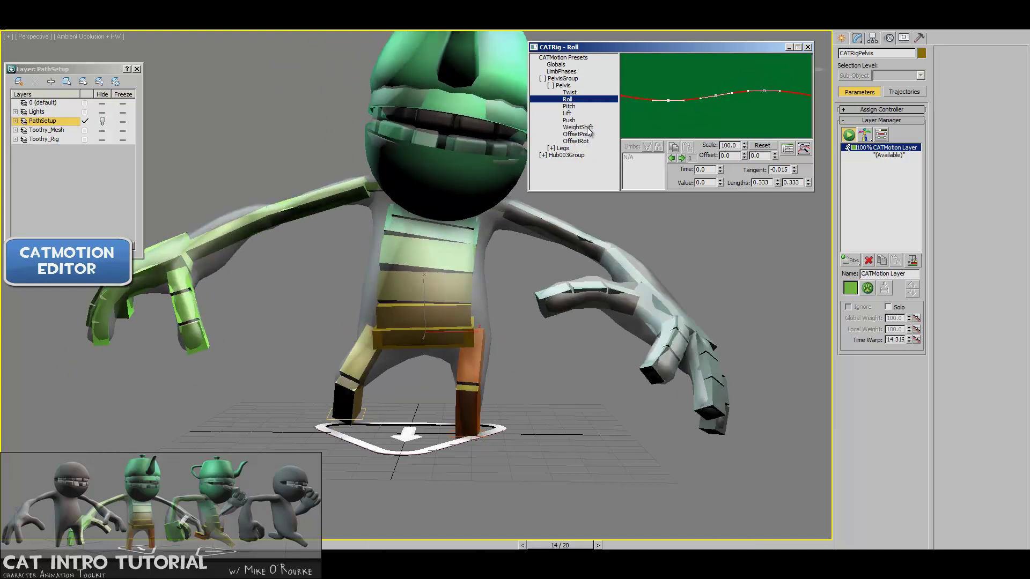
- Scale the Pelvis WeightShift curve down to a tangent of 0.02 and the Lift curve down to a key value of -1.68
{"action": "left_click", "coordinate": [577, 127]}
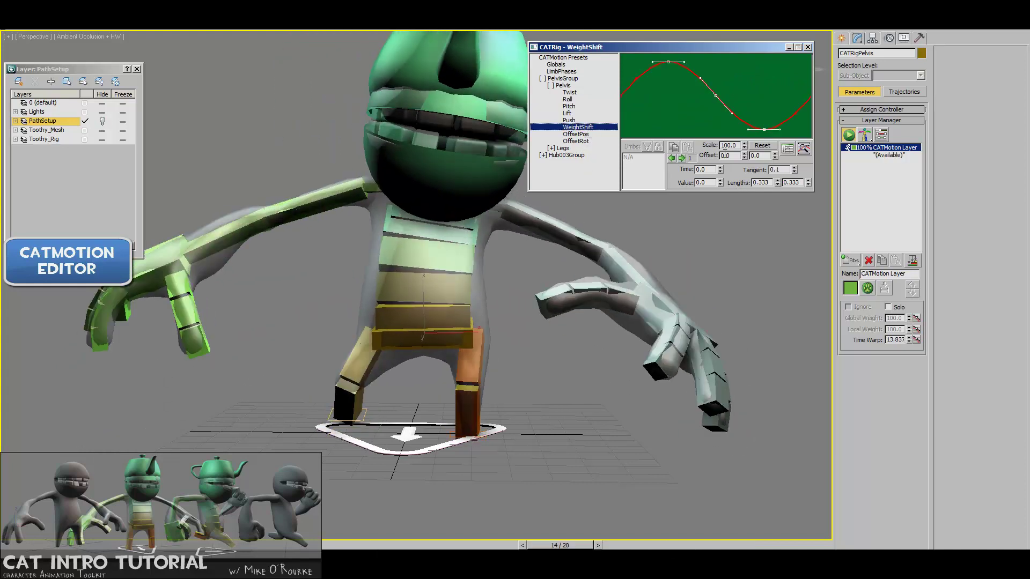
{"action": "left_click_drag", "start_coordinate": [744, 144], "coordinate": [738, 192]}
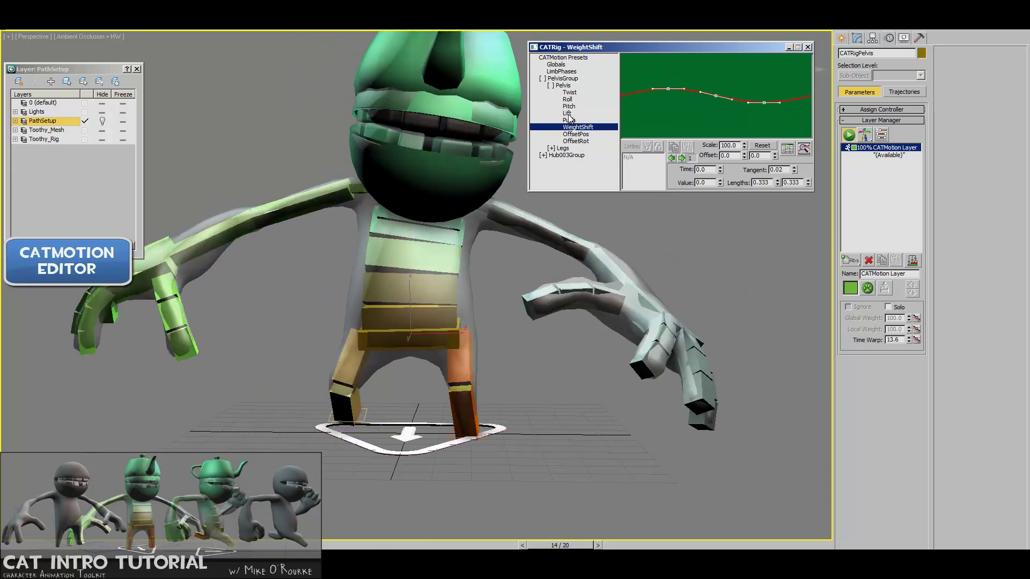
{"action": "left_click", "coordinate": [568, 113]}
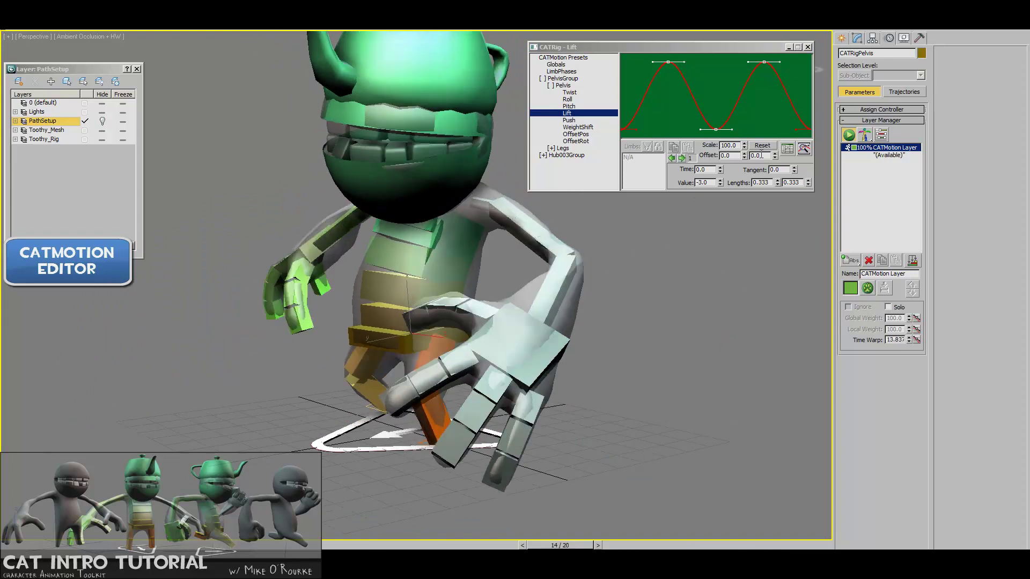
{"action": "mouse_move", "coordinate": [744, 146]}
{"action": "left_mouse_down"}
{"action": "mouse_move", "coordinate": [738, 240]}
{"action": "mouse_move", "coordinate": [739, 166]}
{"action": "left_mouse_up"}
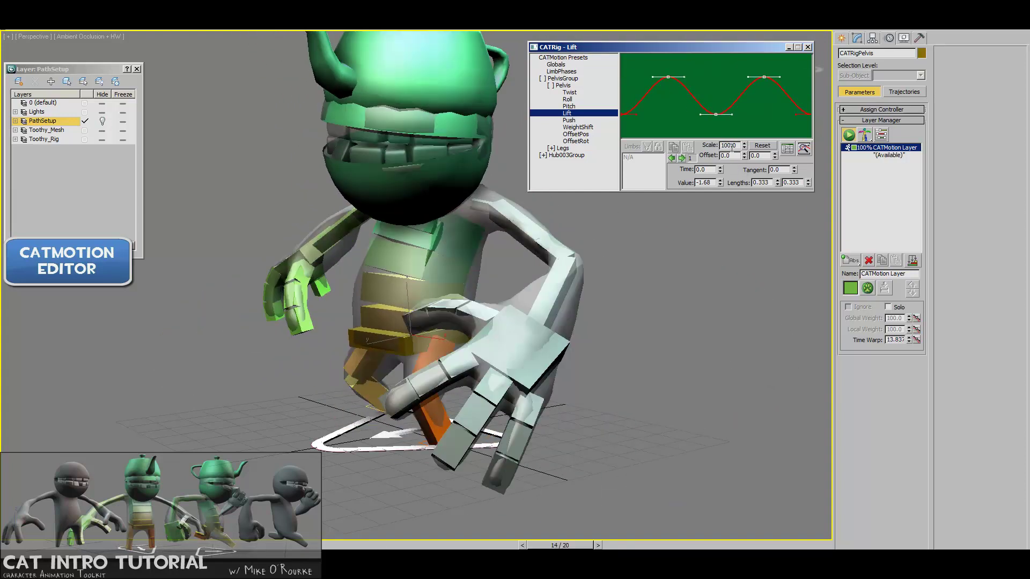
- Try raising the Pelvis Push curve's second and fourth keys to 2.508 and 2.349, and flatten the curve back to zero
{"action": "left_click", "coordinate": [574, 127]}
{"action": "left_click", "coordinate": [568, 120]}
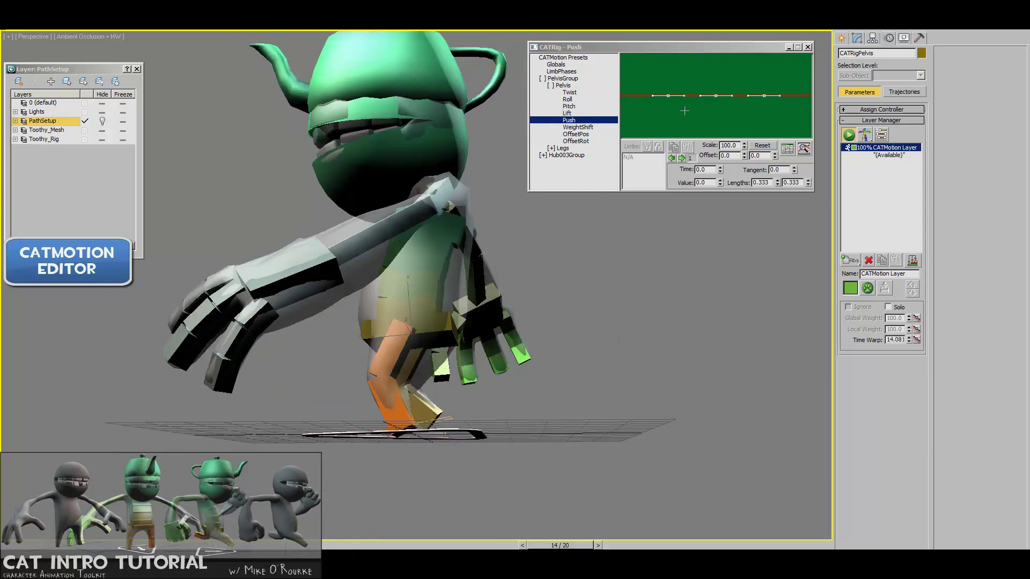
{"action": "left_click_drag", "start_coordinate": [668, 95], "coordinate": [667, 79]}
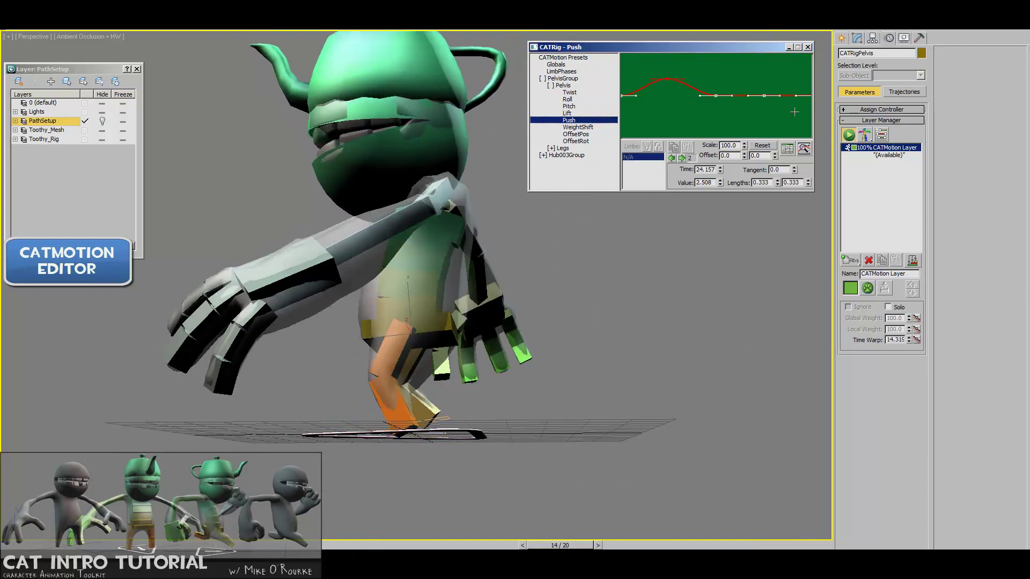
{"action": "left_click_drag", "start_coordinate": [763, 95], "coordinate": [763, 79]}
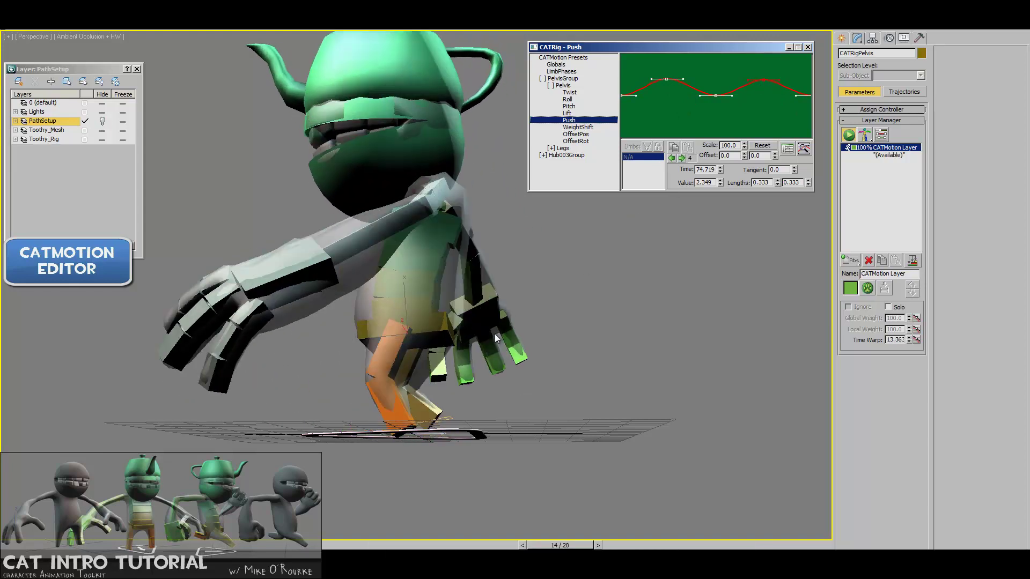
{"action": "middle_click_drag", "start_coordinate": [564, 309], "coordinate": [591, 325], "text": "alt"}
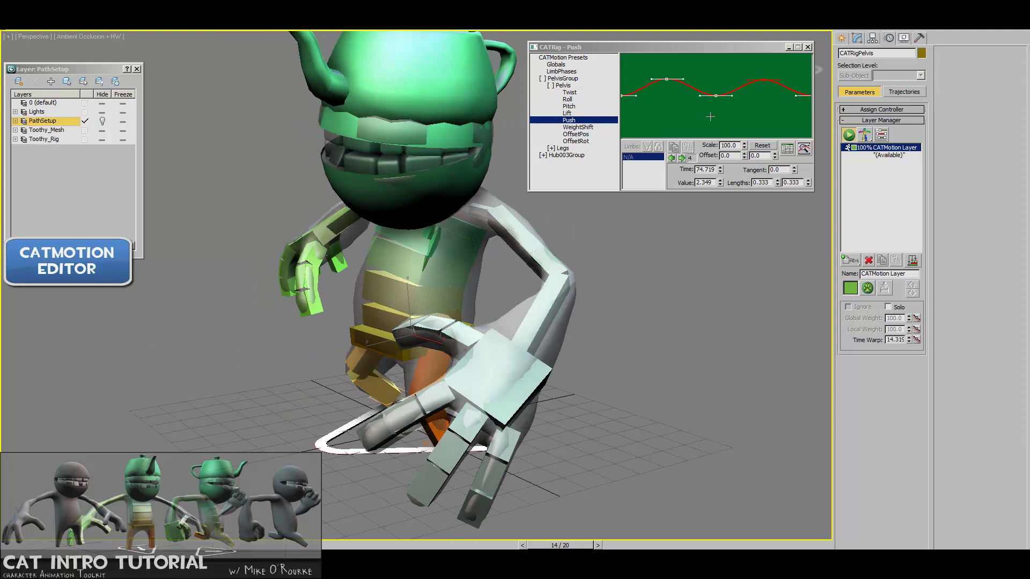
{"action": "right_click", "coordinate": [743, 147]}
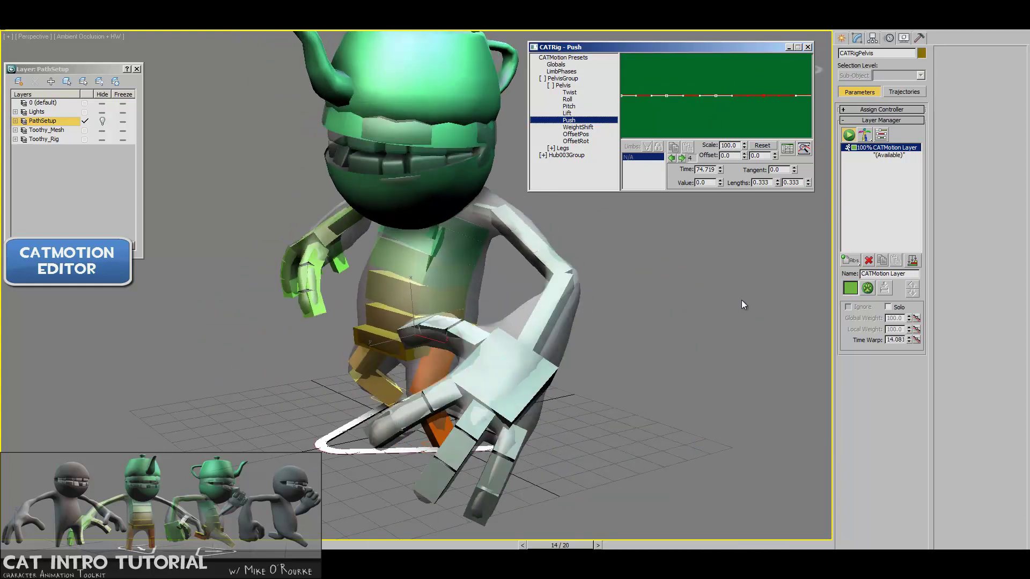
{"action": "middle_click_drag", "start_coordinate": [408, 325], "coordinate": [505, 356], "text": "alt"}
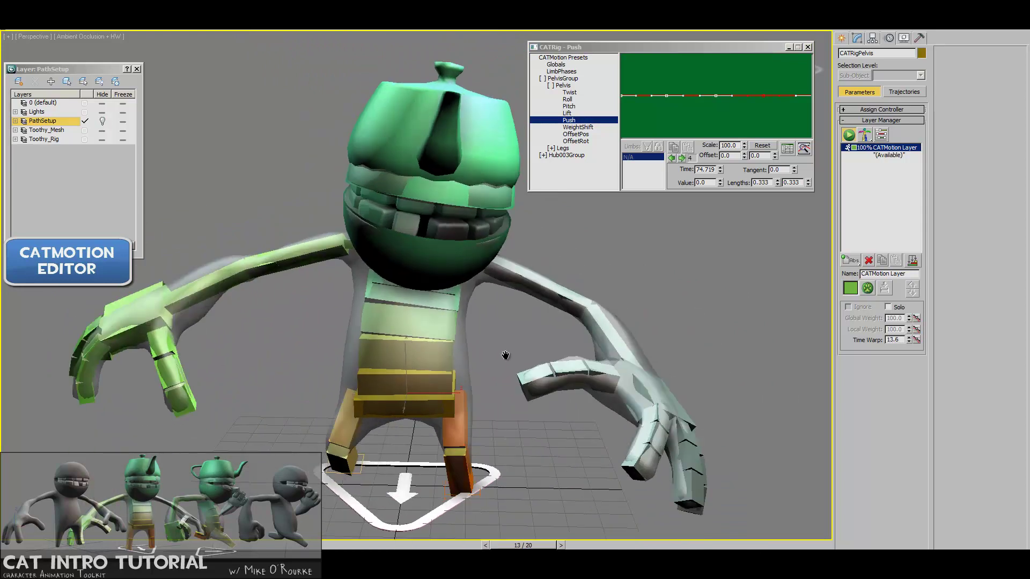
- Examine the Legs and FootPlatform motion parameters and their curves, including KneeAngle, Swing and Swerve
{"action": "left_click", "coordinate": [563, 85]}
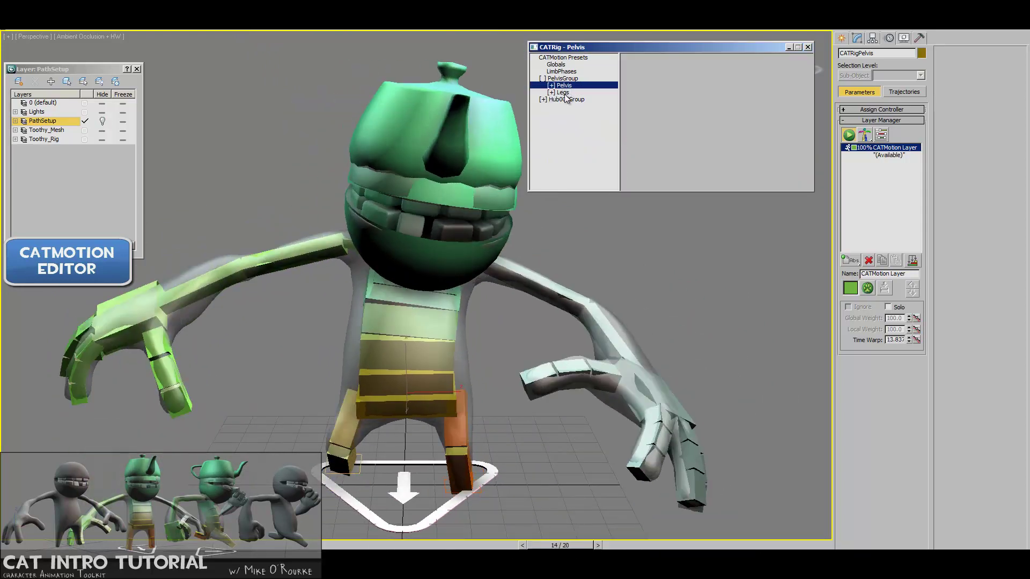
{"action": "left_click", "coordinate": [563, 93]}
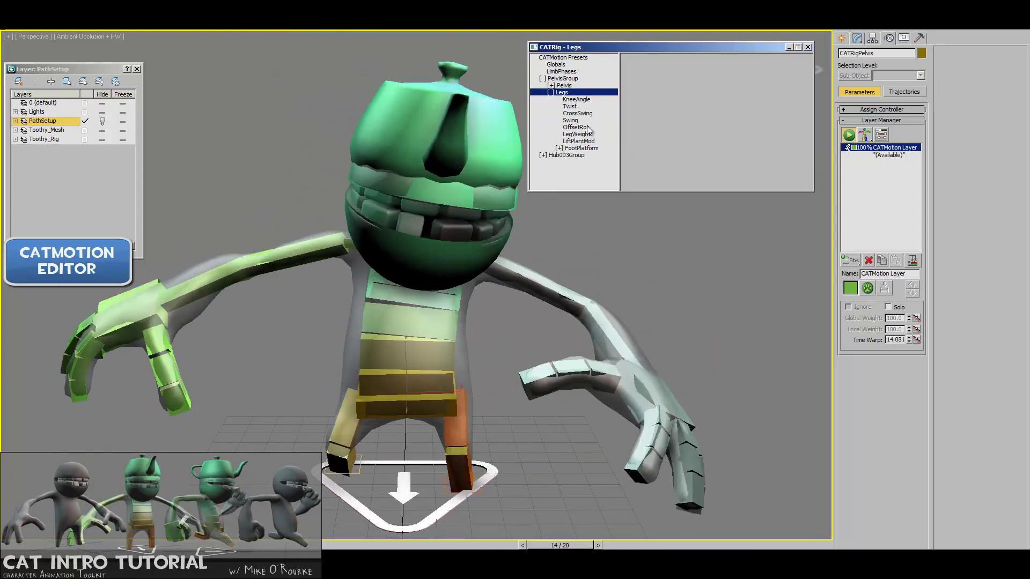
{"action": "left_click", "coordinate": [576, 100]}
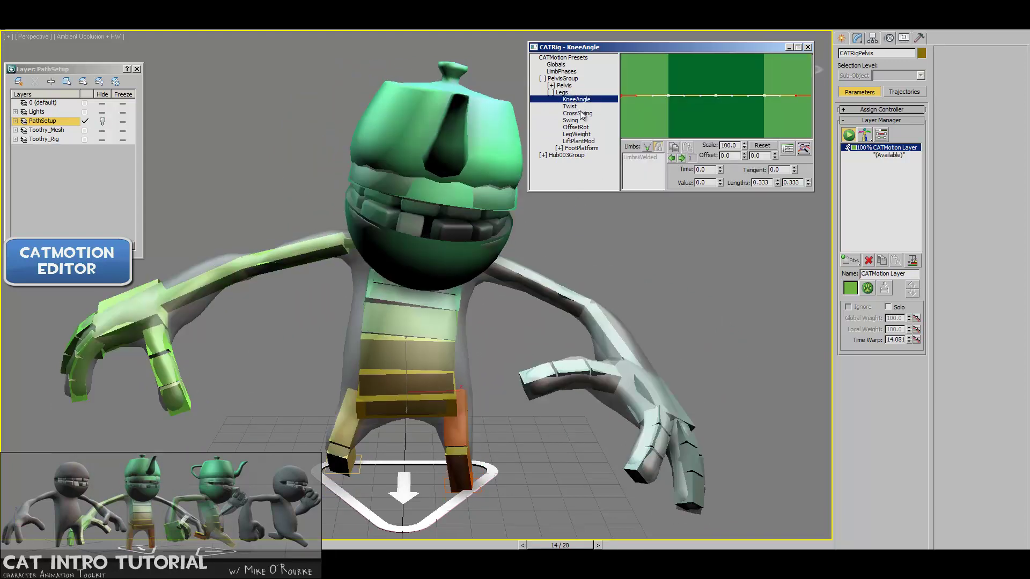
{"action": "left_click", "coordinate": [574, 106]}
{"action": "left_click", "coordinate": [580, 114]}
{"action": "left_click", "coordinate": [574, 120]}
{"action": "left_click", "coordinate": [583, 127]}
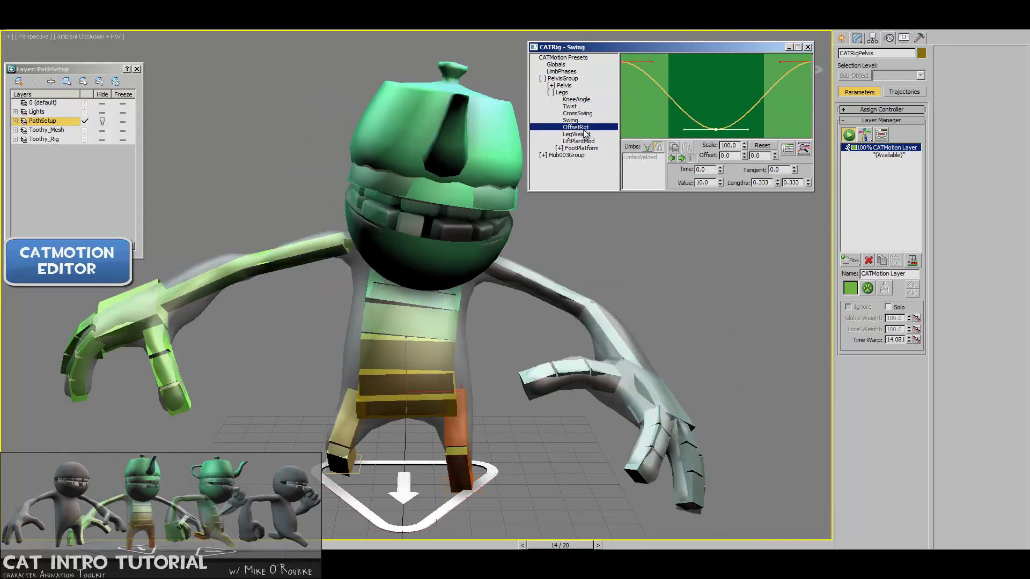
{"action": "left_click", "coordinate": [586, 135]}
{"action": "left_click", "coordinate": [578, 100]}
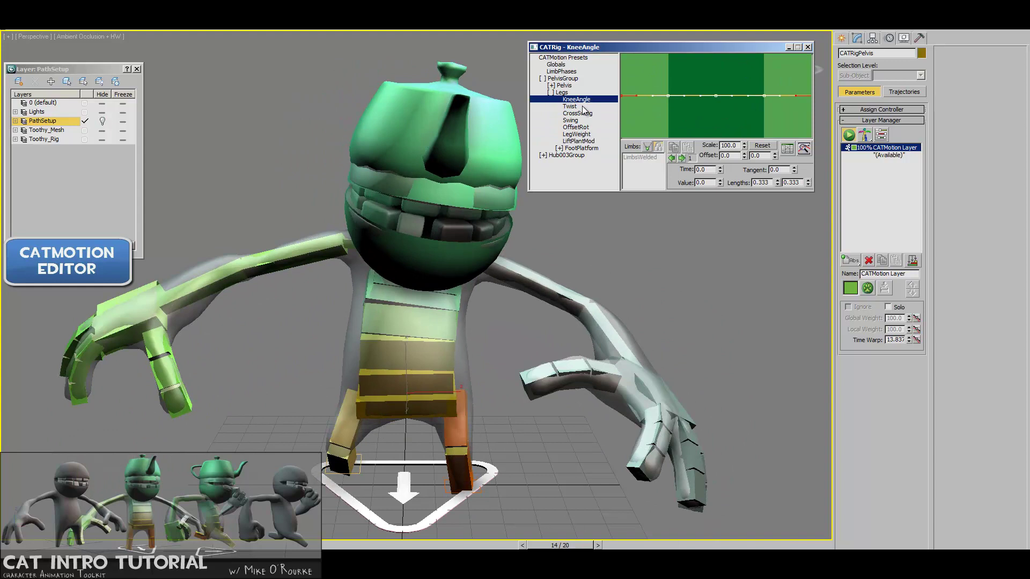
{"action": "double_click", "coordinate": [560, 93]}
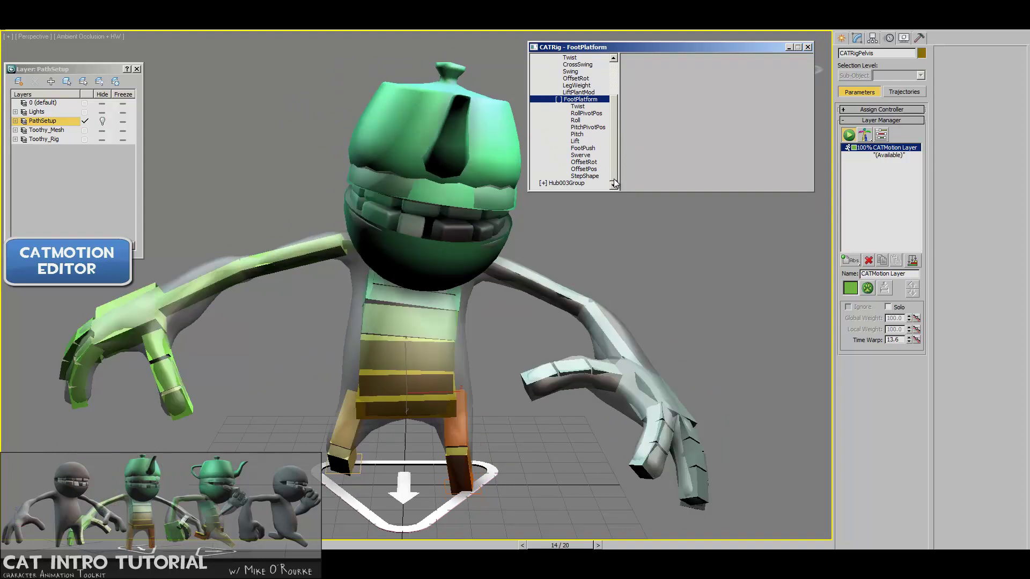
{"action": "left_click", "coordinate": [591, 177]}
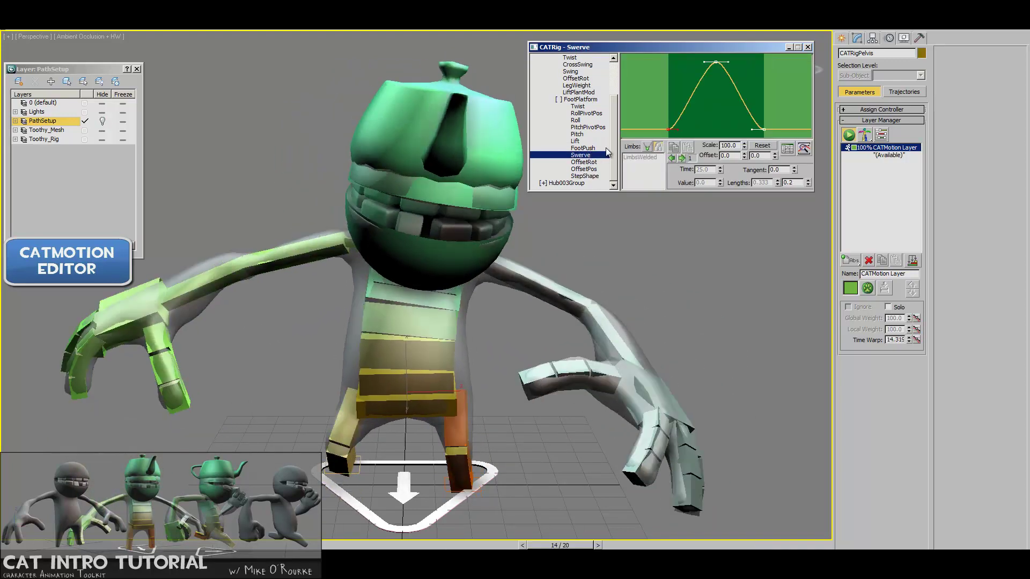
{"action": "double_click", "coordinate": [560, 94]}
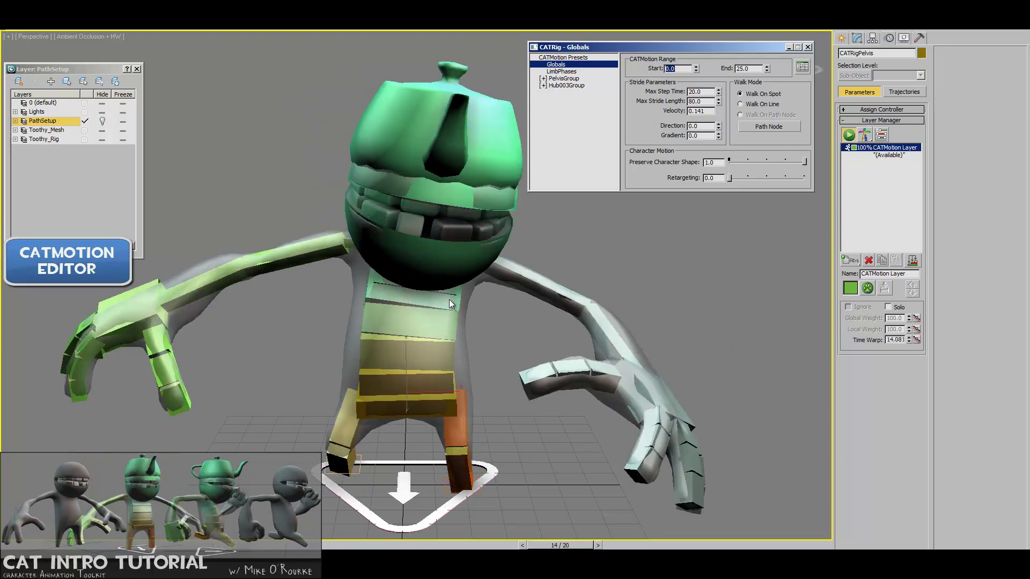
- Change the CATMotion walk mode in Globals to Walk On Line, with the whole character seen from above
{"action": "middle_click_drag", "start_coordinate": [449, 299], "coordinate": [457, 400], "text": "alt"}
{"action": "scroll", "coordinate": [451, 317], "scroll_direction": "down", "scroll_amount": 3}
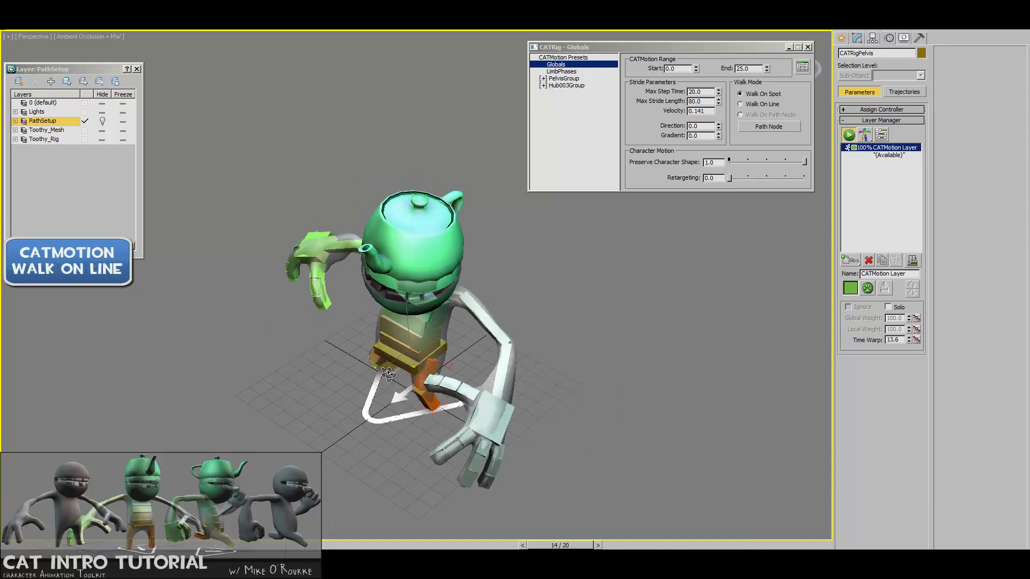
{"action": "left_click", "coordinate": [740, 104]}
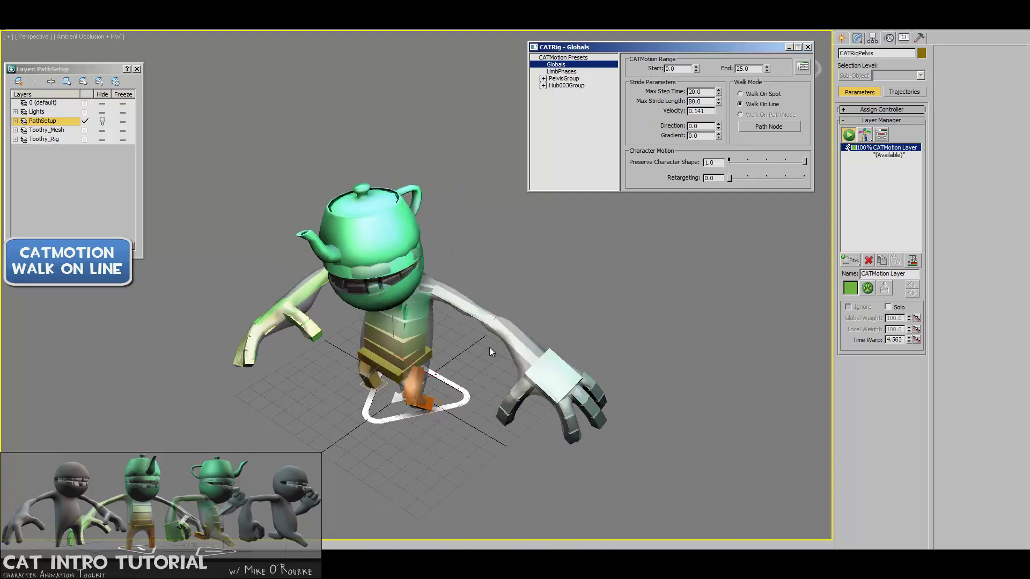
{"action": "middle_click_drag", "start_coordinate": [489, 347], "coordinate": [611, 302]}
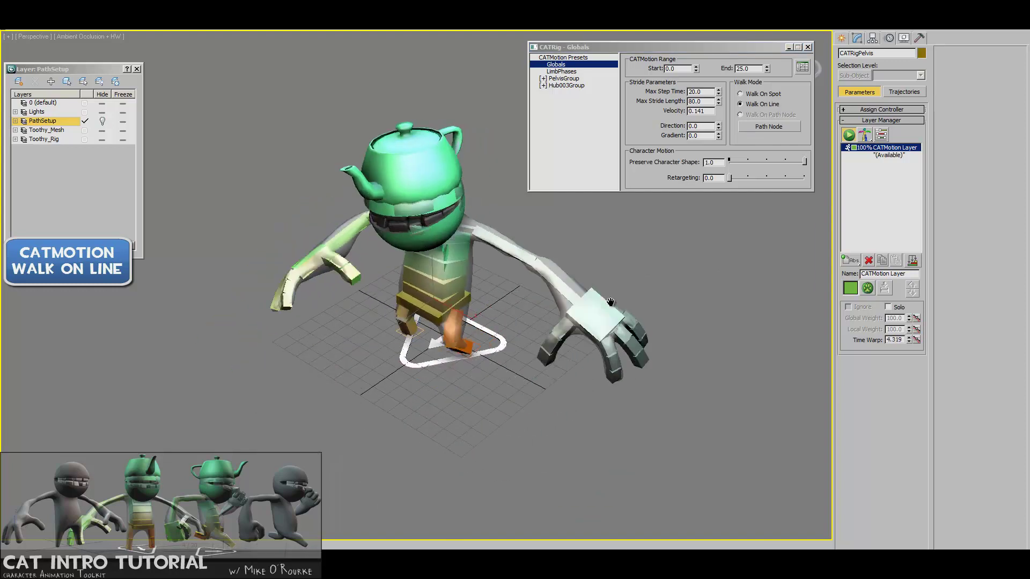
- Set both the CATMotion range end and the scene animation's end time to frame 400
{"action": "double_click", "coordinate": [746, 69]}
{"action": "type", "text": "400"}
{"action": "key", "text": "Return"}
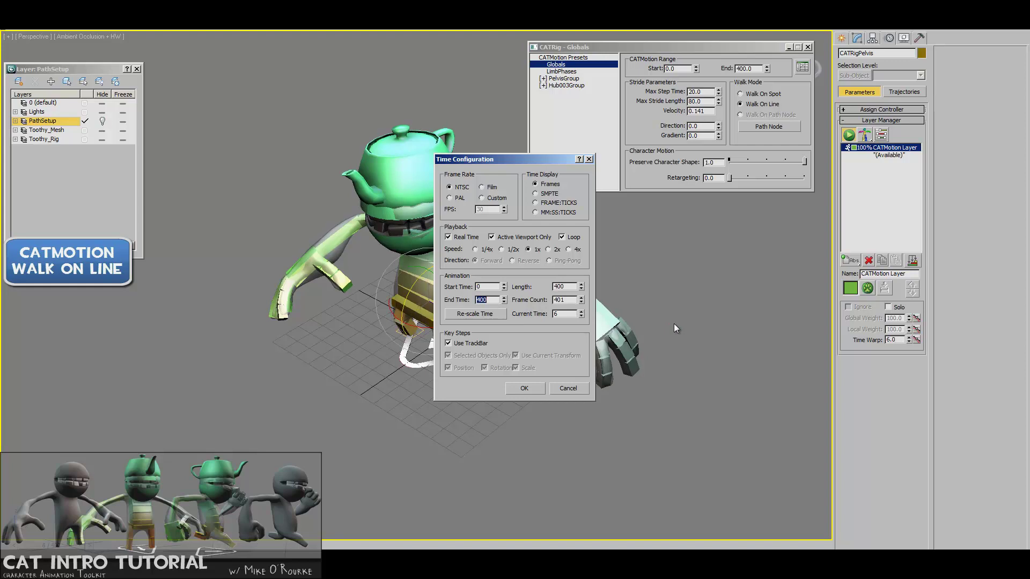
{"action": "left_click", "coordinate": [524, 388]}
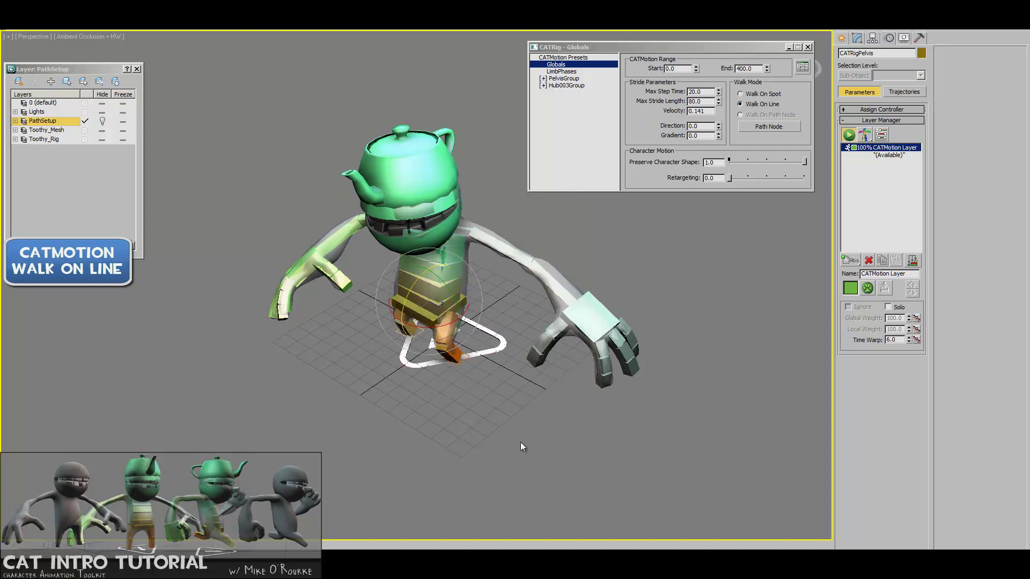
- Set the maximum stride length to 160 and preview the character's walk along the line from the first frame
{"action": "middle_click_drag", "start_coordinate": [521, 442], "coordinate": [554, 423]}
{"action": "key", "text": "/"}
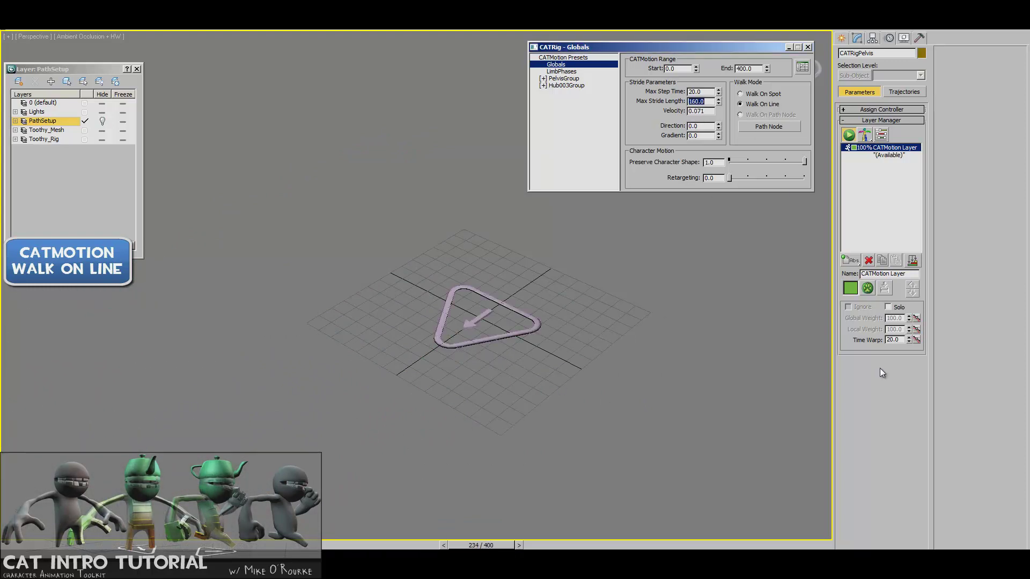
{"action": "key", "text": "/"}
{"action": "key", "text": "Home"}
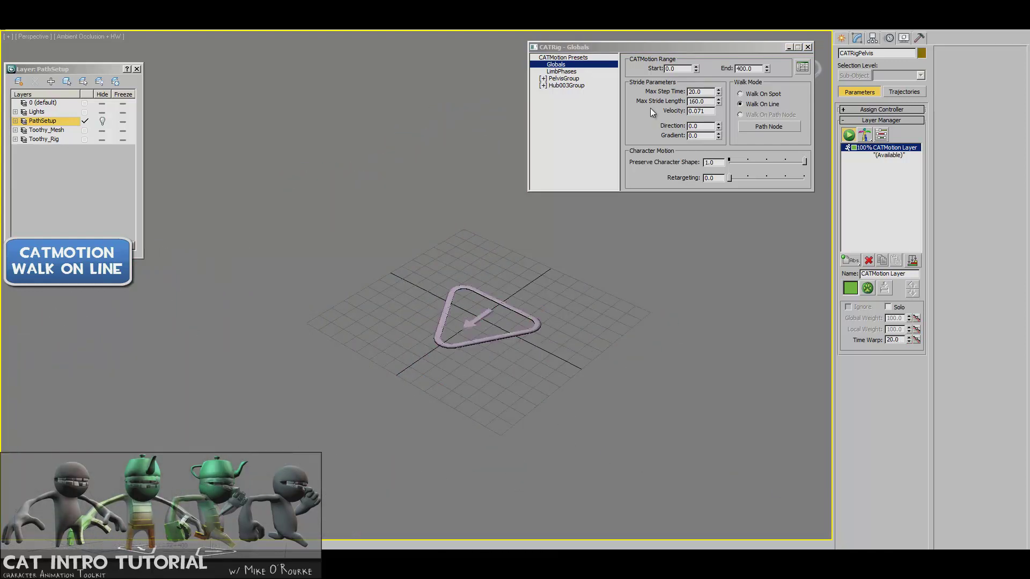
- Play the longer-stride walk on the line again with the whole route in view, and return to the first frame
{"action": "middle_click_drag", "start_coordinate": [636, 325], "coordinate": [655, 291]}
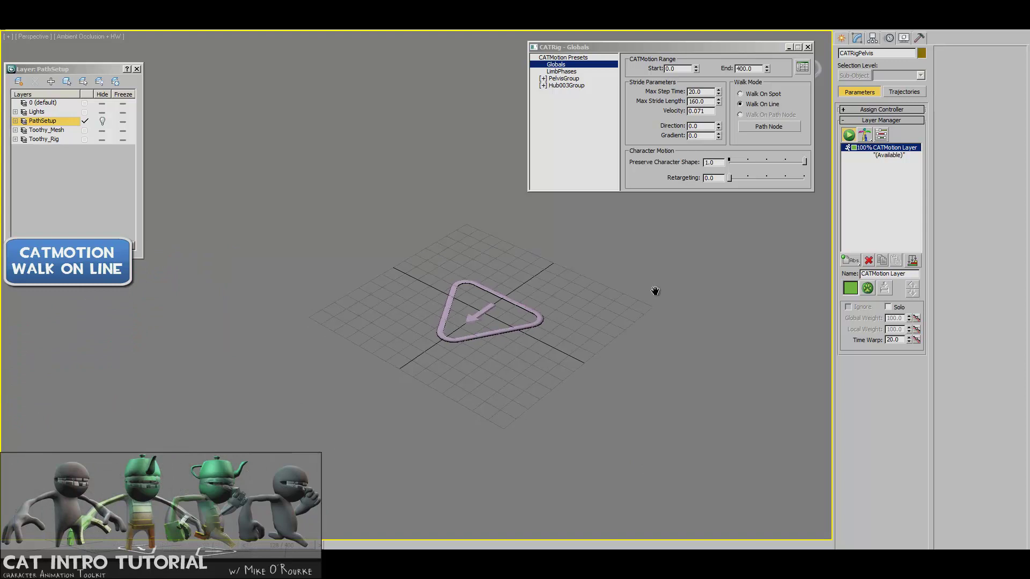
{"action": "scroll", "coordinate": [649, 293], "scroll_direction": "down", "scroll_amount": 5}
{"action": "middle_click_drag", "start_coordinate": [408, 328], "coordinate": [407, 295], "text": "alt"}
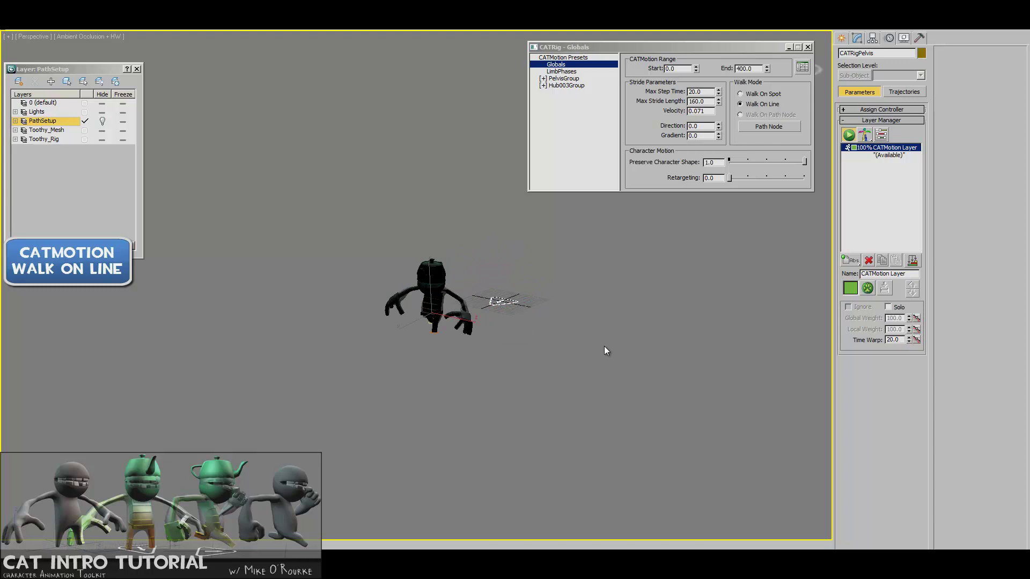
{"action": "key", "text": "/"}
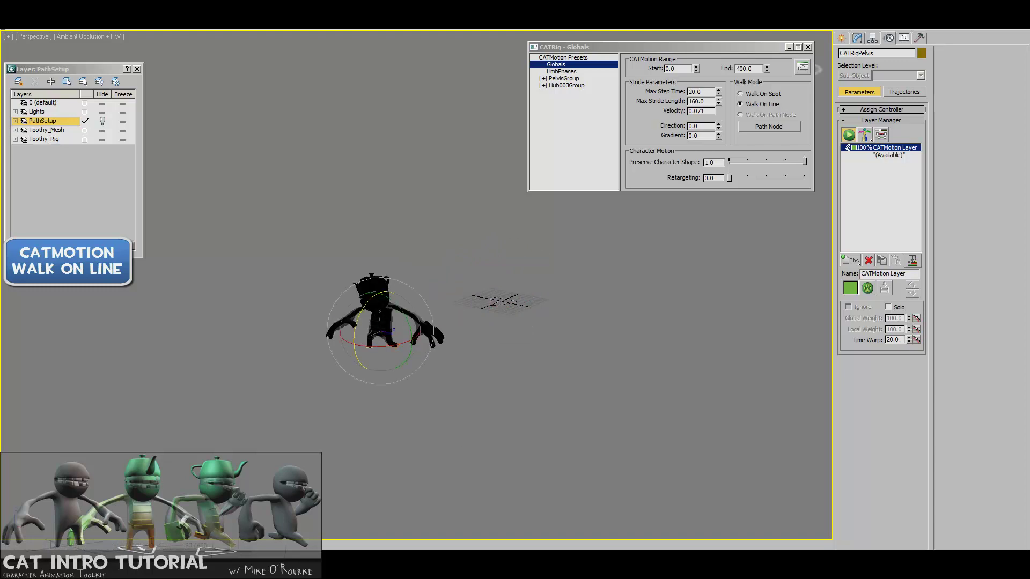
{"action": "key", "text": "Home"}
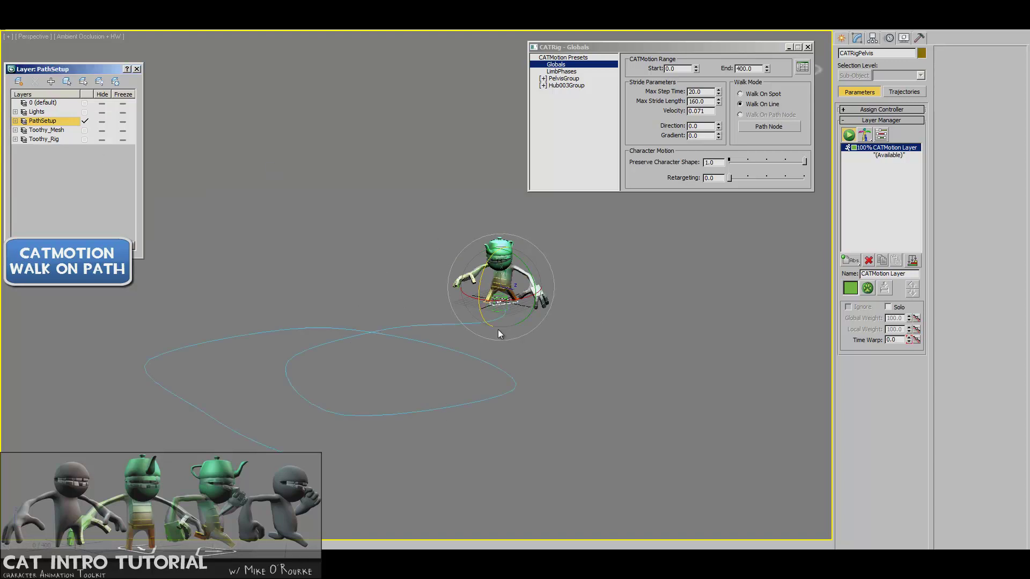
- Select the dummy at the start of the path and scrub the timeline to examine how it travels along the curve
{"action": "left_click", "coordinate": [495, 310]}
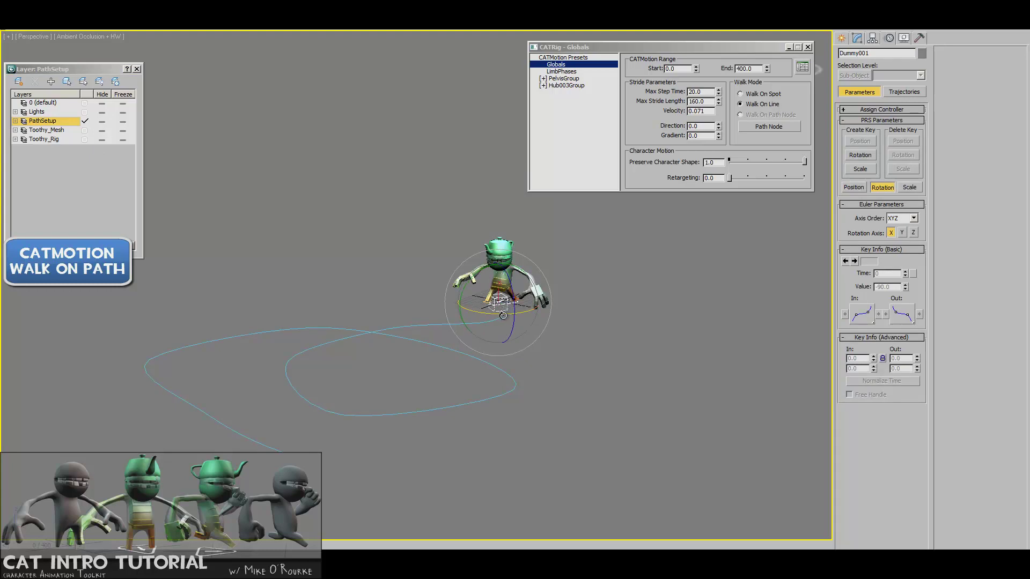
{"action": "left_click_drag", "start_coordinate": [43, 545], "coordinate": [555, 522]}
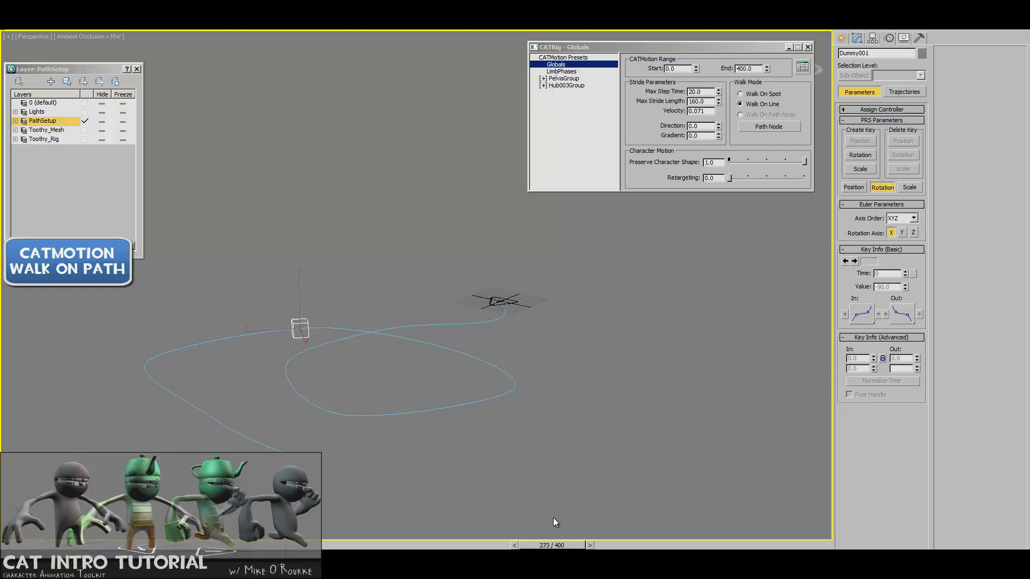
{"action": "left_click_drag", "start_coordinate": [701, 521], "coordinate": [43, 515]}
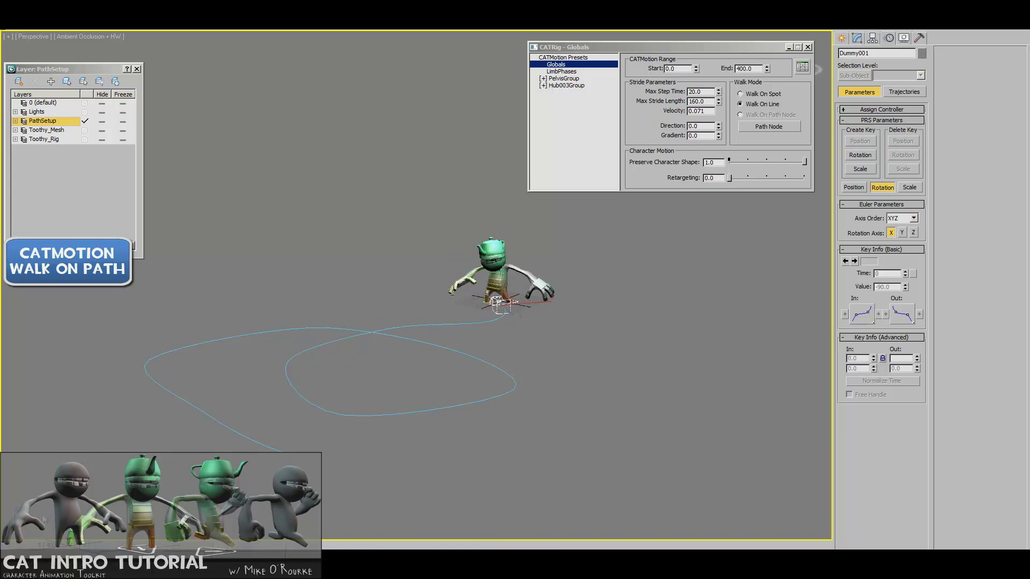
- Assign Dummy001 as the CATMotion path node, use Walk On Path Node mode, and preview the character walking the curve
{"action": "left_click", "coordinate": [771, 126]}
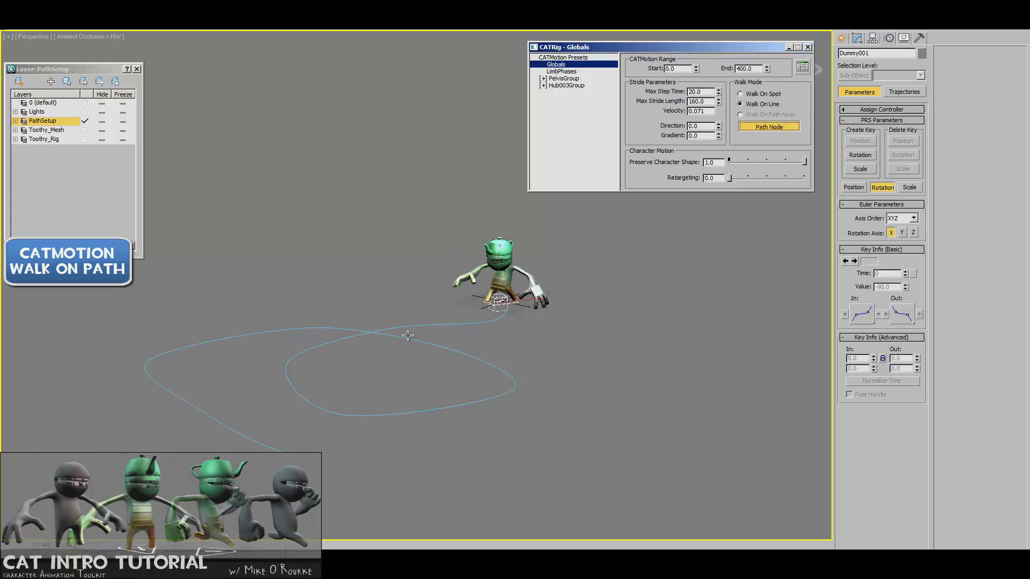
{"action": "left_click", "coordinate": [494, 311]}
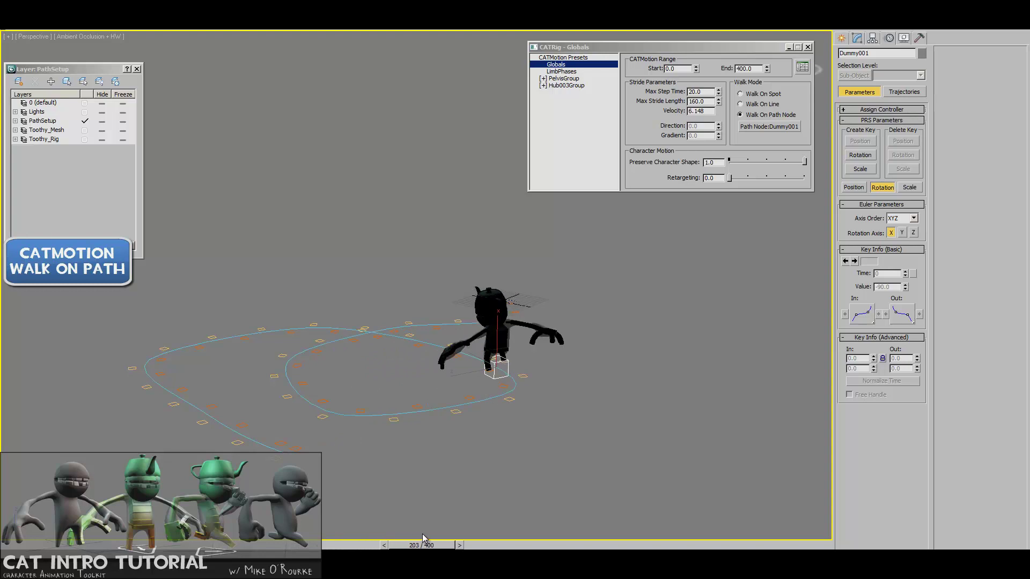
{"action": "left_click_drag", "start_coordinate": [423, 534], "coordinate": [410, 533]}
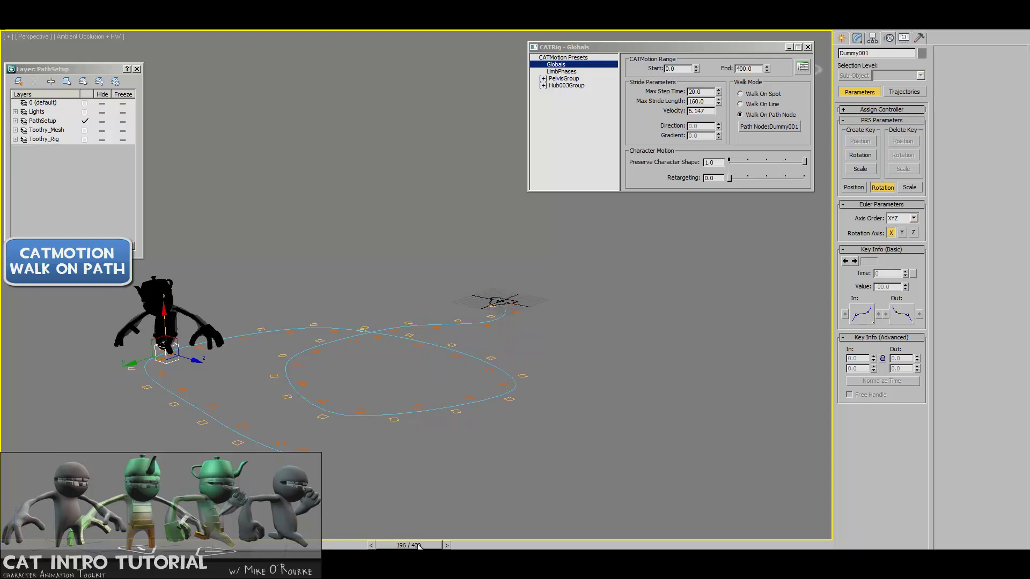
{"action": "left_click_drag", "start_coordinate": [419, 545], "coordinate": [42, 545]}
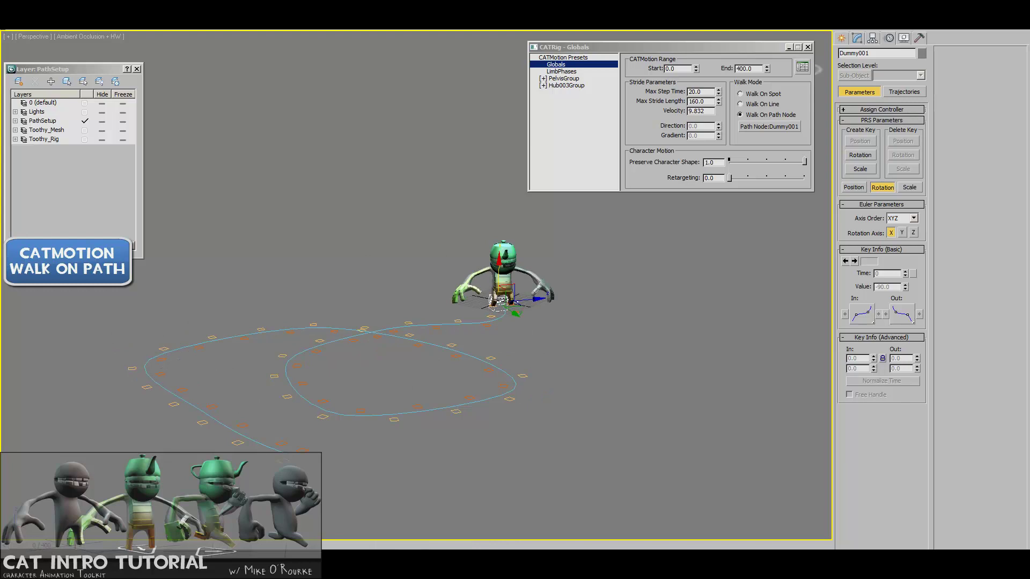
{"action": "key", "text": "slash"}
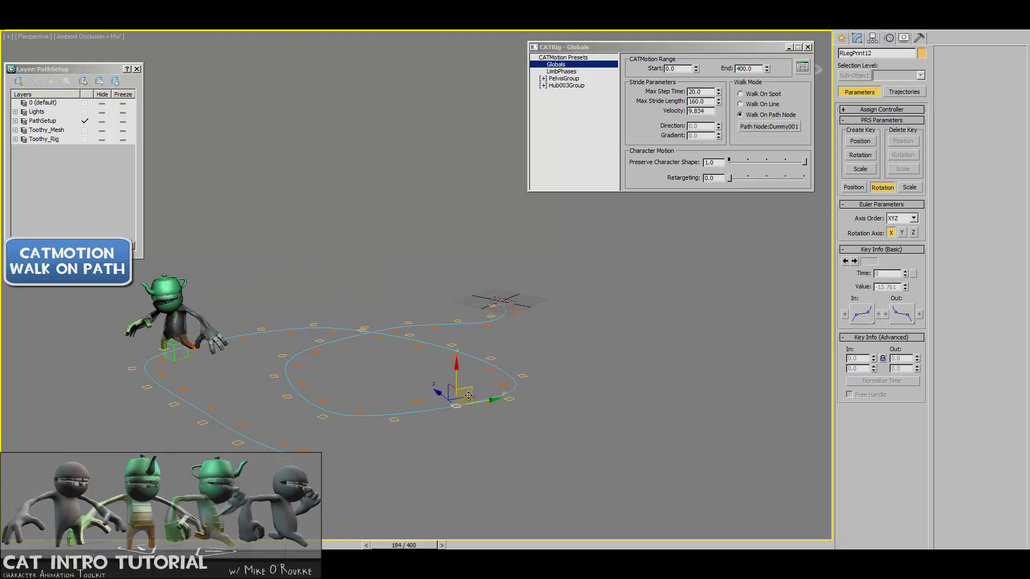
- Adjust the positions of individual right-leg footprints around the outer bend of the path
{"action": "left_click", "coordinate": [468, 396]}
{"action": "middle_click_drag", "start_coordinate": [469, 397], "coordinate": [495, 311], "text": "alt"}
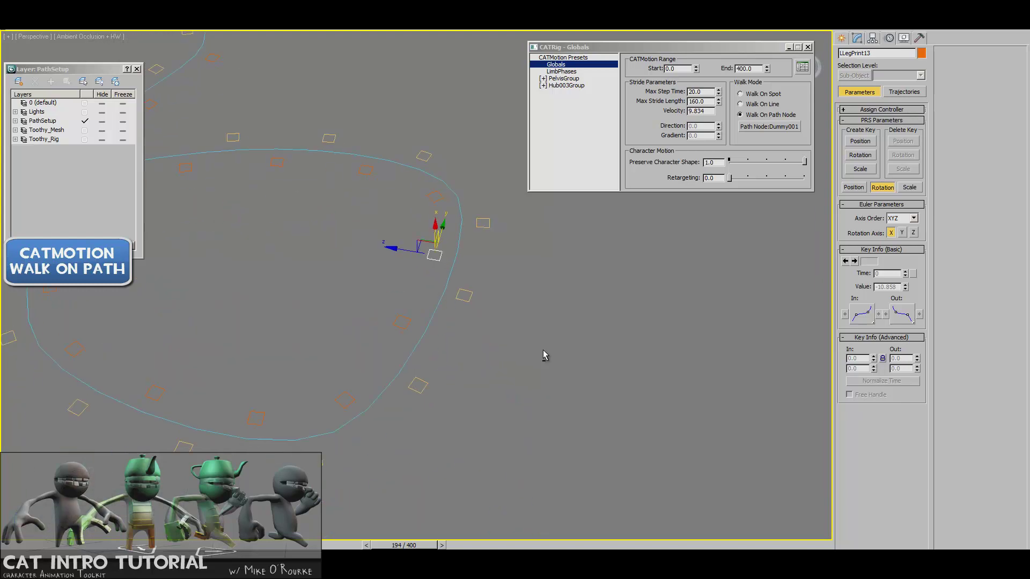
{"action": "left_click", "coordinate": [491, 207]}
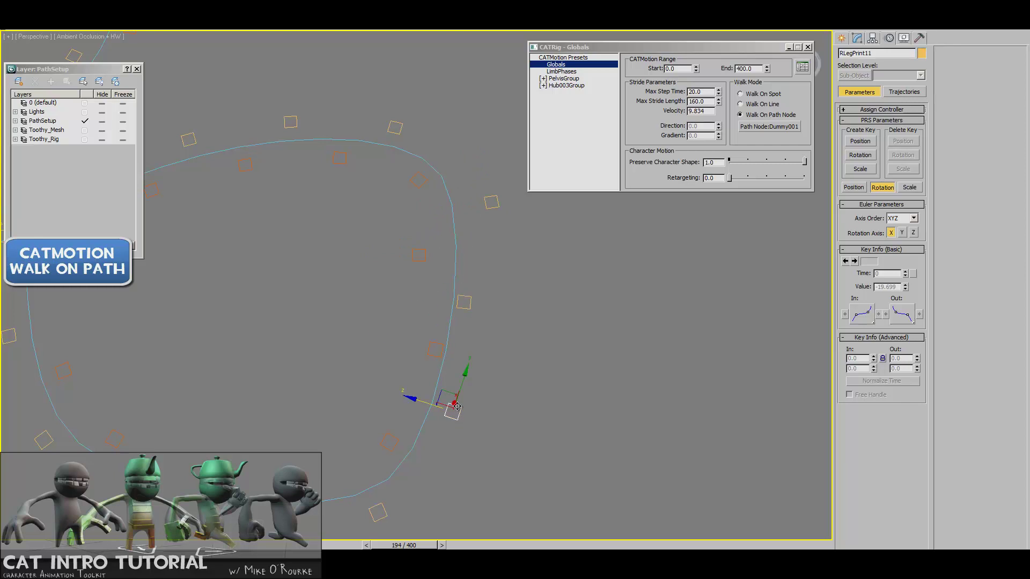
{"action": "middle_click_drag", "start_coordinate": [457, 406], "coordinate": [533, 424], "text": "alt"}
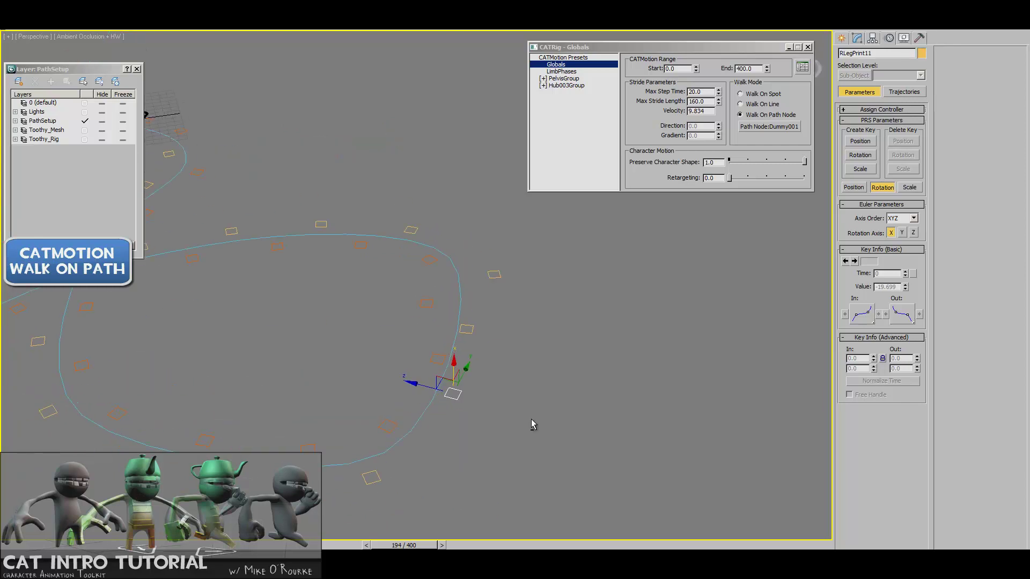
- Play the walk around the bend to check how the feet land on the adjusted footprints
{"action": "left_click_drag", "start_coordinate": [413, 546], "coordinate": [189, 545]}
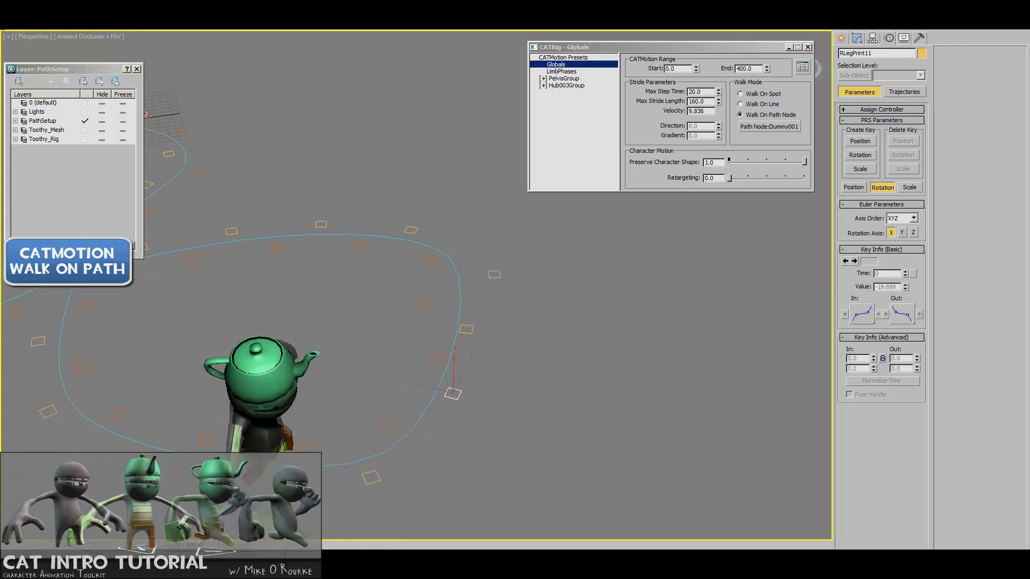
{"action": "middle_click_drag", "start_coordinate": [530, 369], "coordinate": [526, 331], "text": "alt"}
{"action": "key", "text": "slash"}
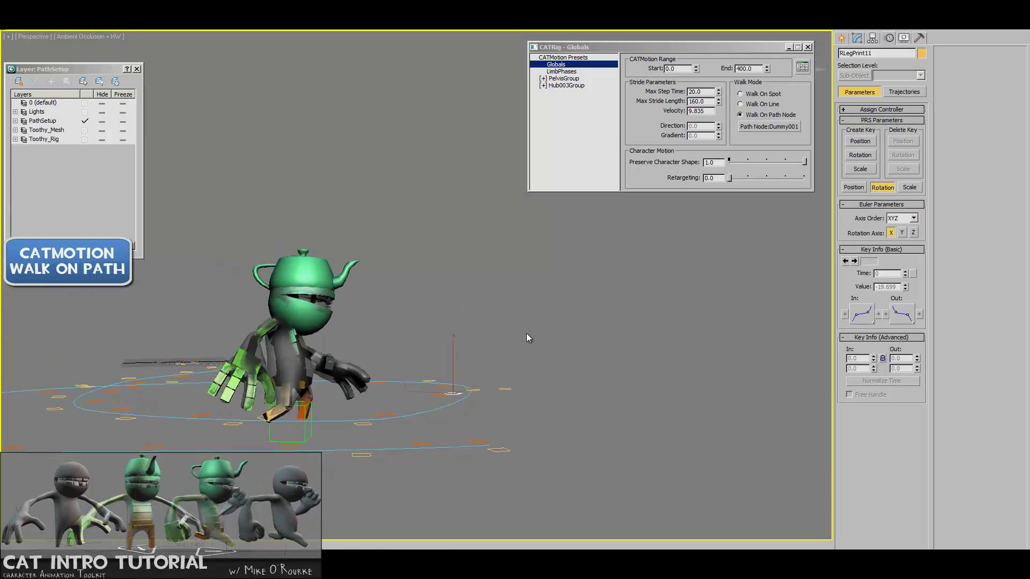
{"action": "key", "text": "slash"}
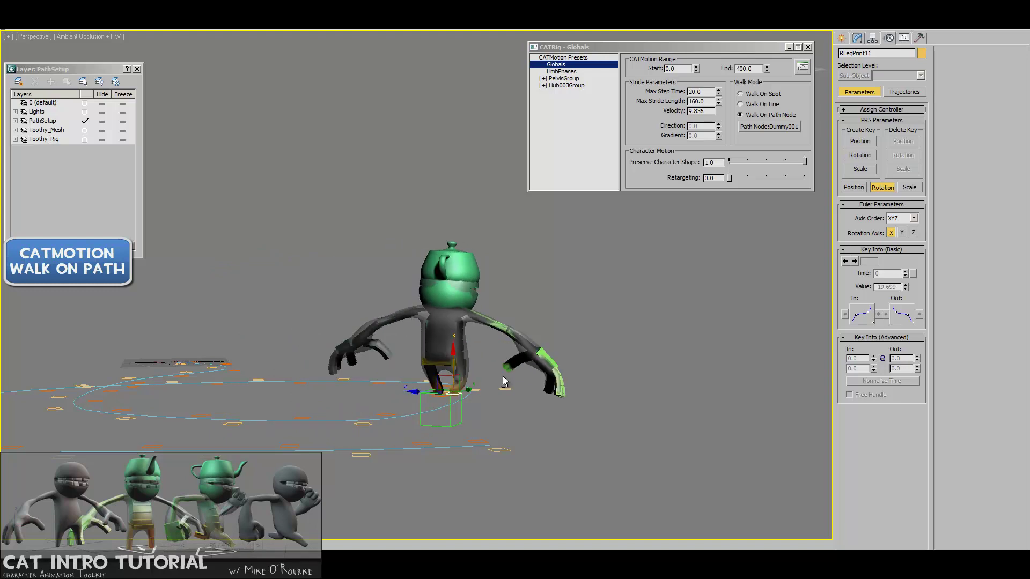
{"action": "mouse_move", "coordinate": [515, 386]}
{"action": "middle_mouse_down", "text": "alt"}
{"action": "mouse_move", "coordinate": [517, 430]}
{"action": "mouse_move", "coordinate": [519, 394]}
{"action": "middle_mouse_up", "text": "alt"}
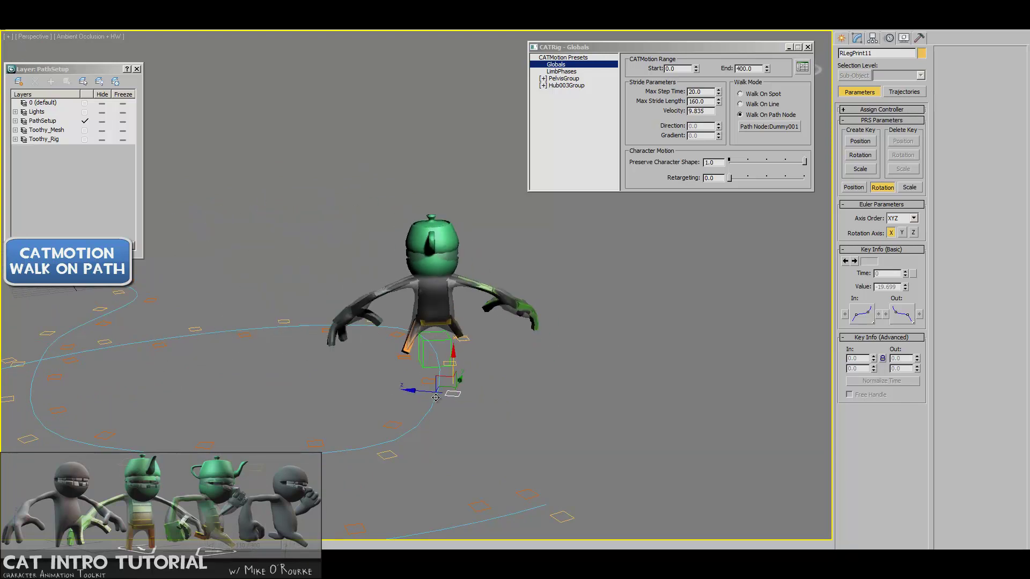
- Move the right-leg footprint RLegPrint13 outward away from the path and scrub the timeline to check the foot's step
{"action": "left_click", "coordinate": [458, 324]}
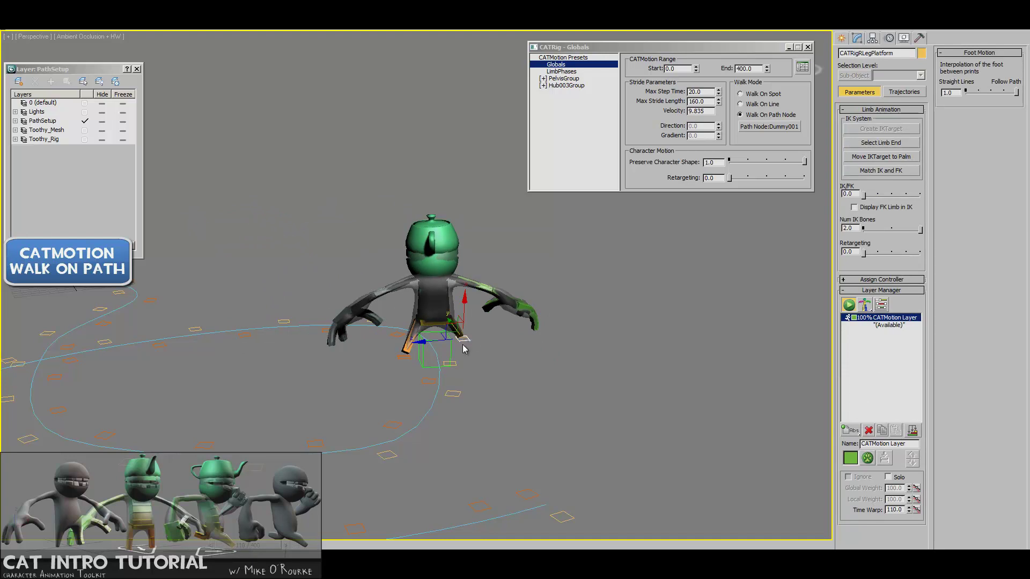
{"action": "left_click", "coordinate": [462, 339]}
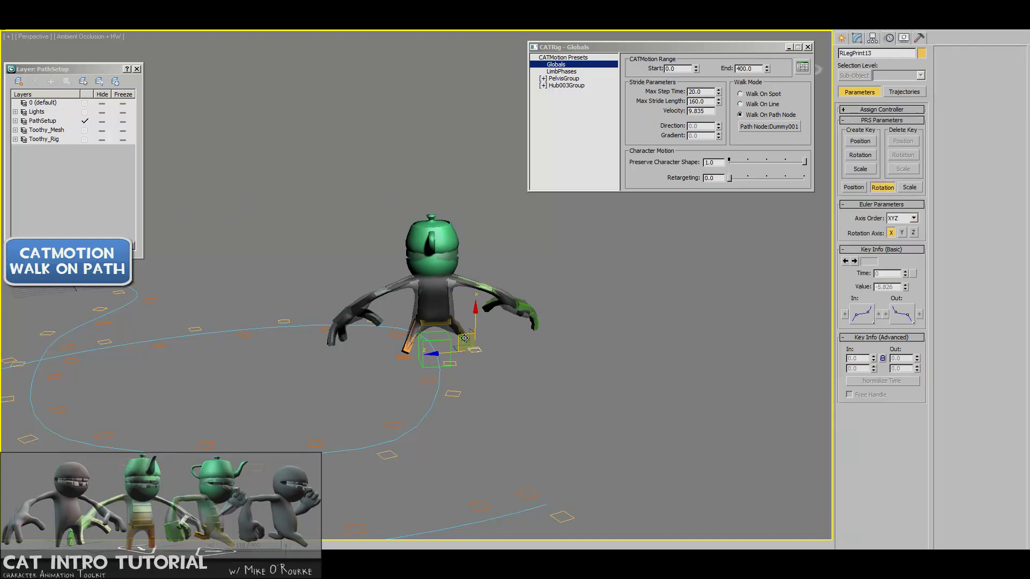
{"action": "middle_click_drag", "start_coordinate": [471, 348], "coordinate": [530, 396], "text": "alt"}
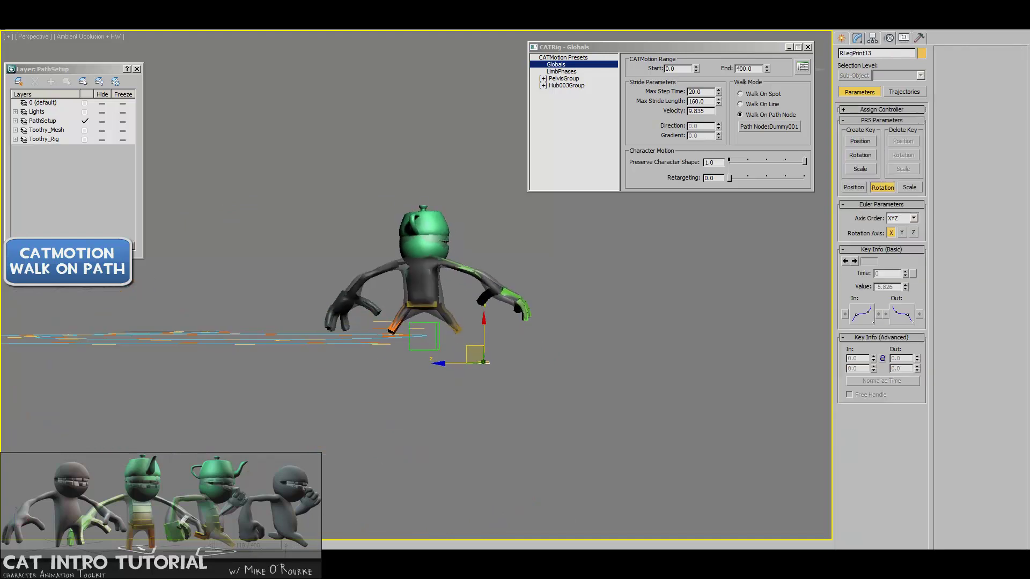
{"action": "left_click_drag", "start_coordinate": [248, 545], "coordinate": [287, 546]}
{"action": "middle_click_drag", "start_coordinate": [428, 375], "coordinate": [449, 342], "text": "alt"}
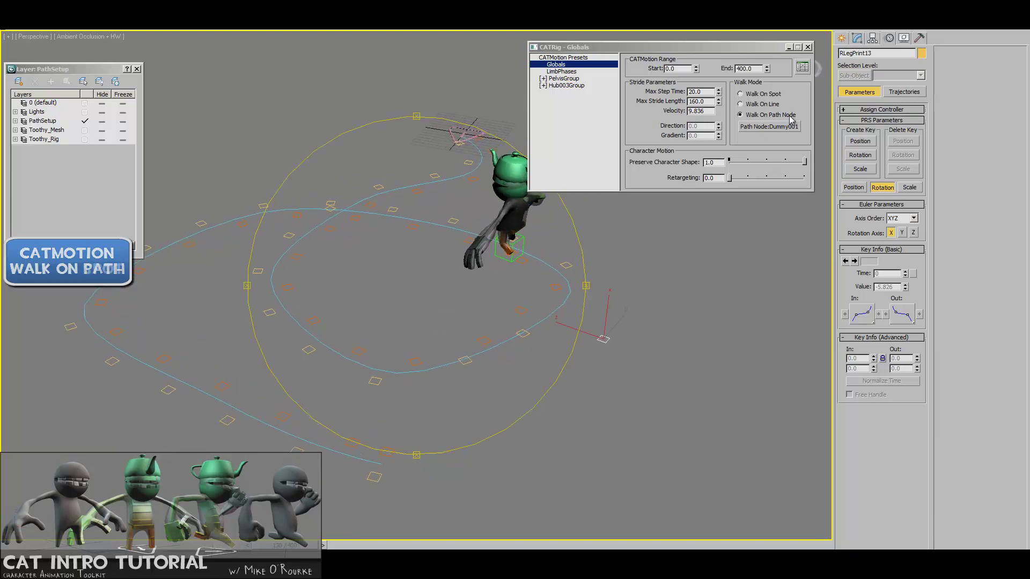
- Change the CATMotion walk mode to Walk On Spot and hide the PathSetup layer
{"action": "left_click", "coordinate": [763, 95]}
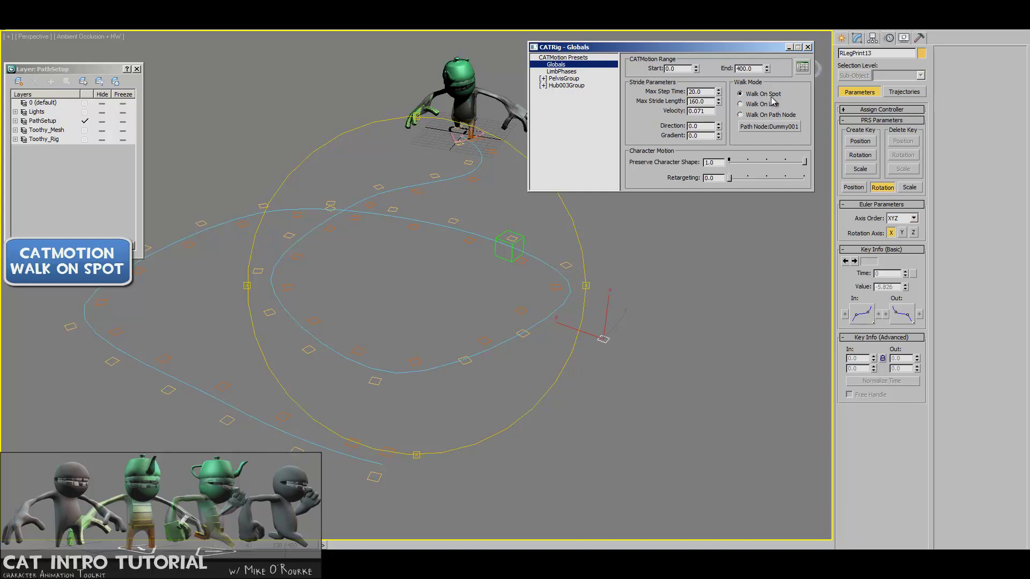
{"action": "left_click", "coordinate": [102, 122]}
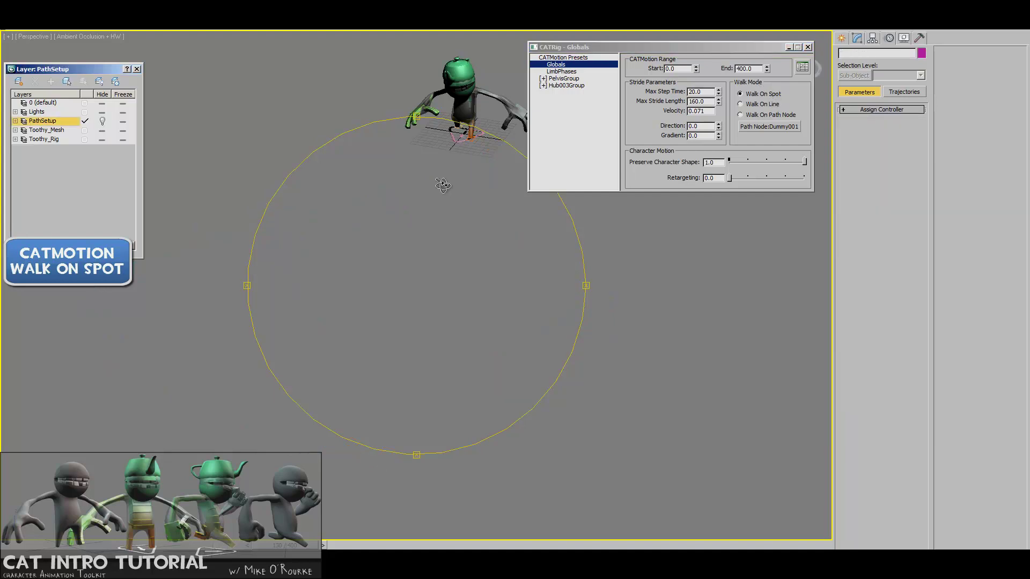